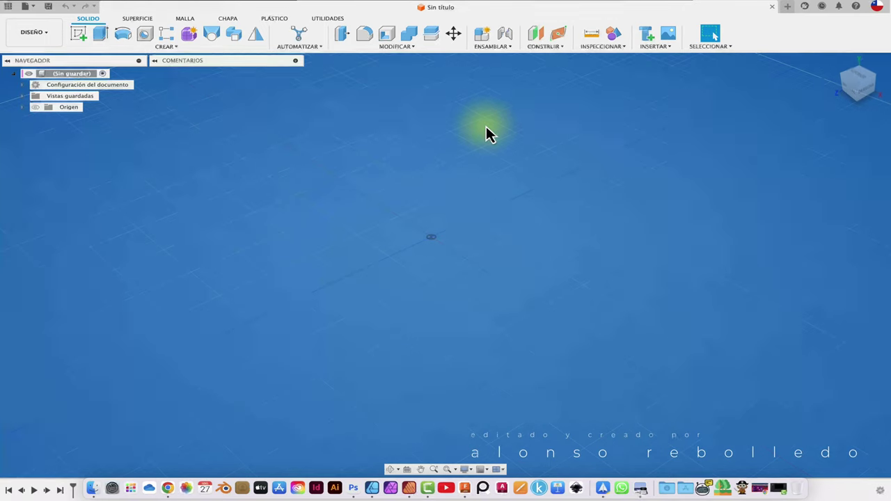
Show all open windows, revealing the rook reference image open in Preview
{"action": "key", "text": "ctrl+Up"}
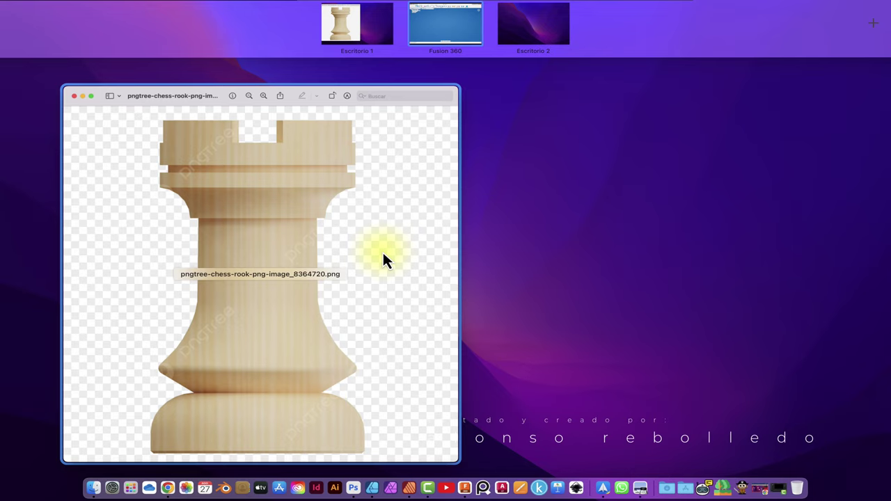
Switch from the overview back to the empty, unsaved Fusion 360 design
{"action": "left_click", "coordinate": [454, 52]}
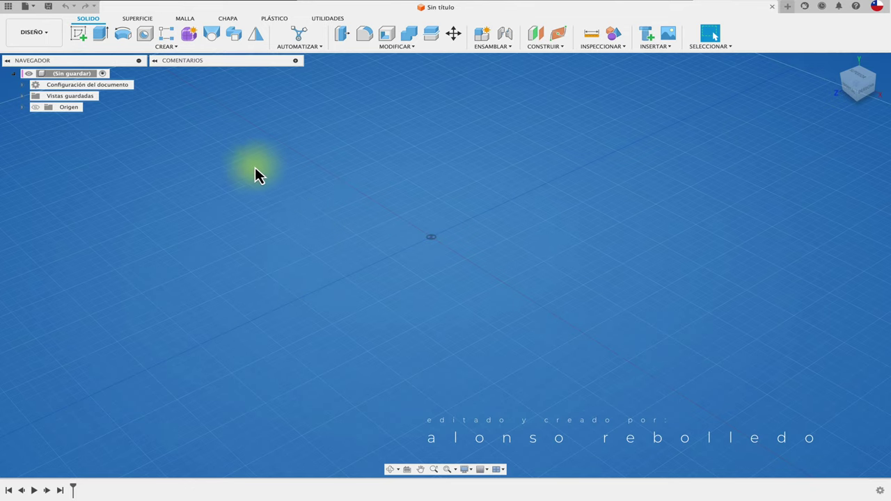
Show the origin planes and load the rook PNG from this computer as a new canvas
{"action": "left_click", "coordinate": [36, 107]}
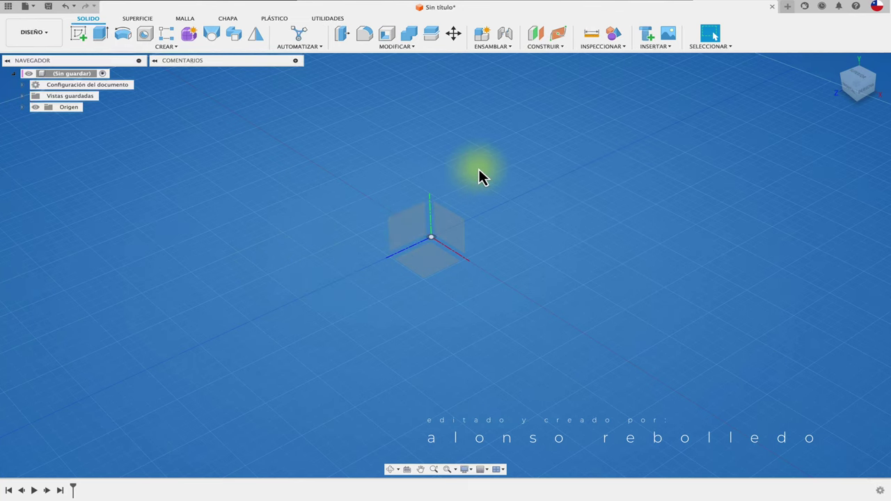
{"action": "left_click", "coordinate": [606, 50]}
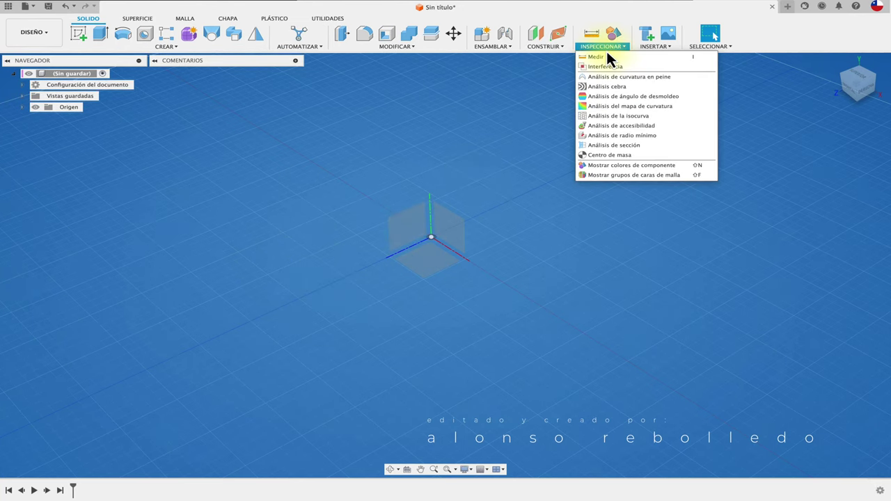
{"action": "left_click", "coordinate": [658, 46]}
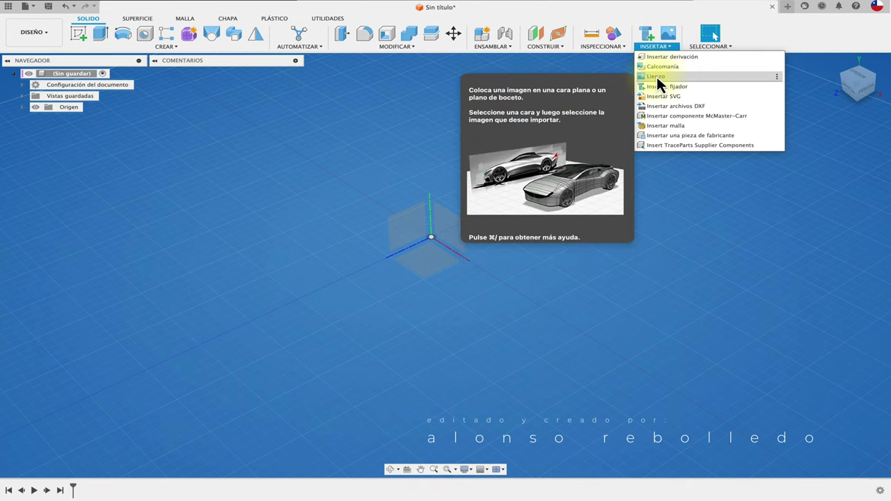
{"action": "left_click", "coordinate": [657, 77]}
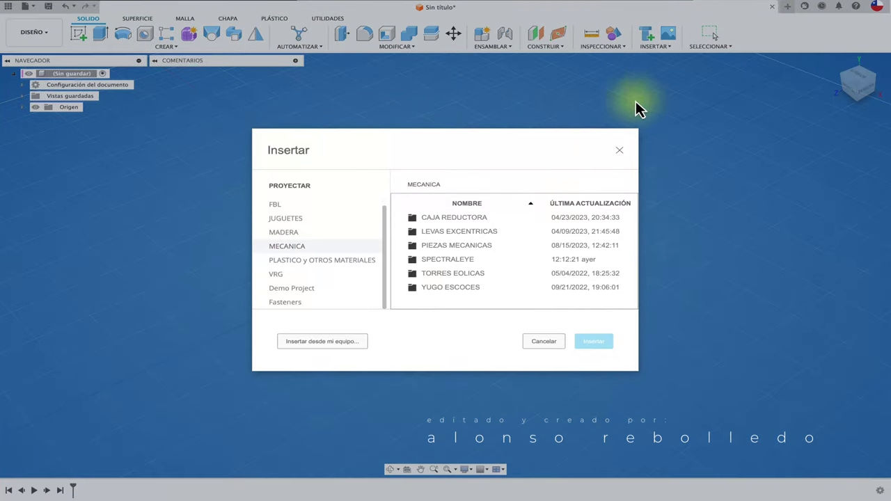
{"action": "left_click", "coordinate": [342, 347]}
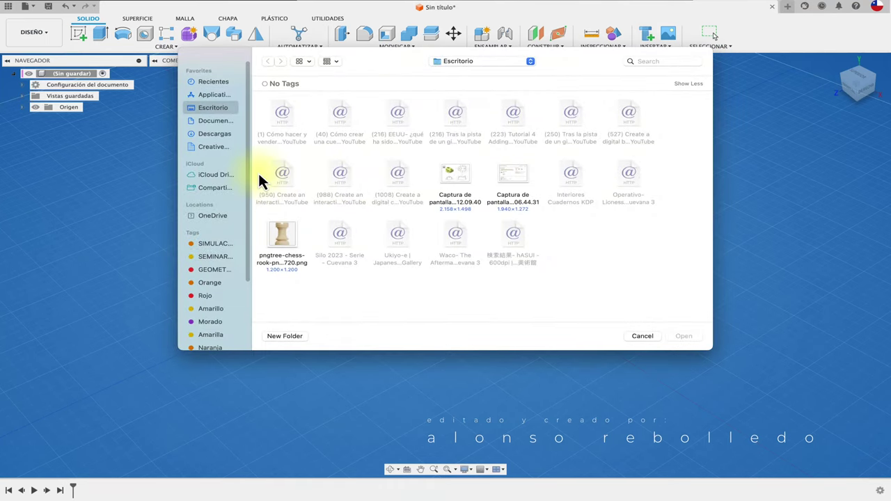
{"action": "left_click", "coordinate": [282, 240]}
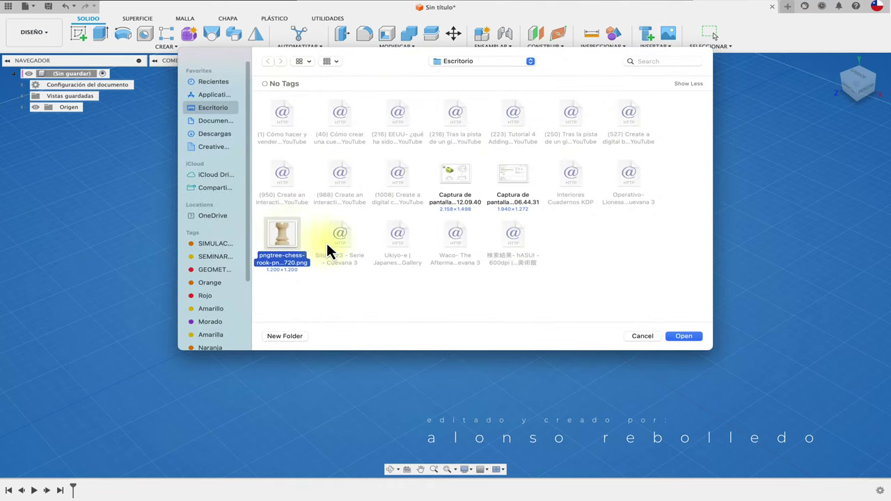
{"action": "left_click", "coordinate": [683, 336]}
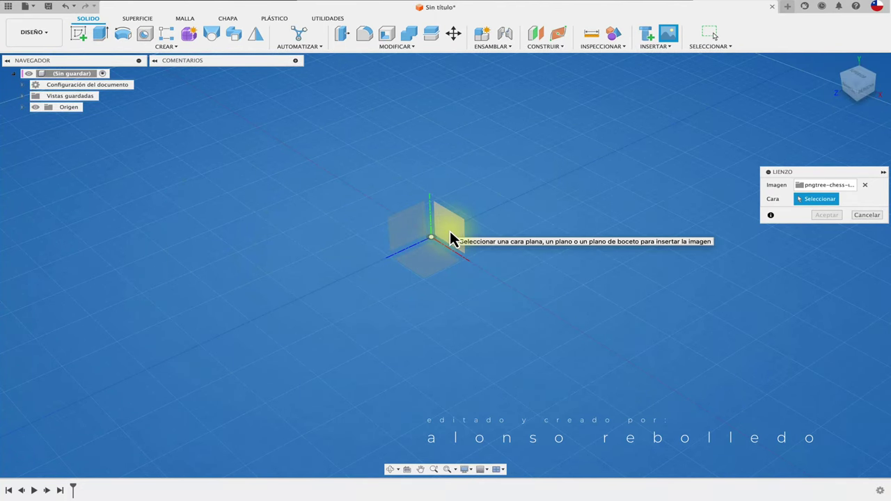
Place the rook canvas on the YZ plane, raised 8.755 mm so its base meets the origin
{"action": "left_click", "coordinate": [845, 97]}
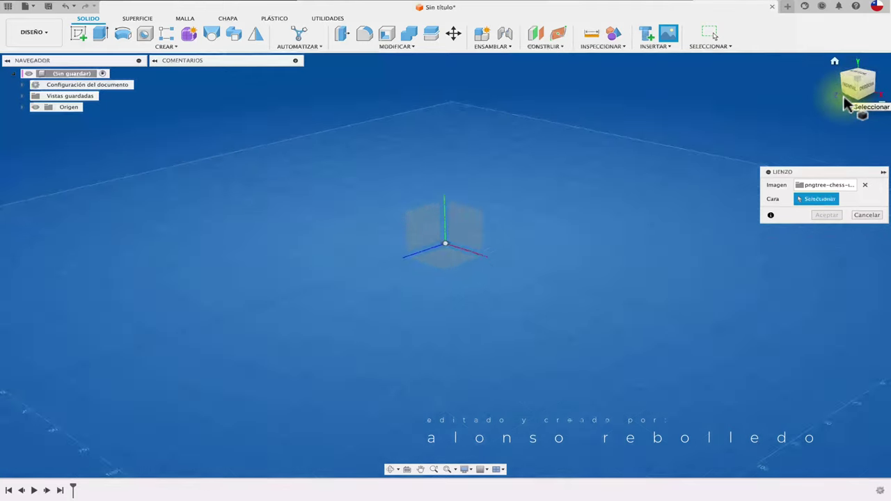
{"action": "left_click", "coordinate": [858, 95]}
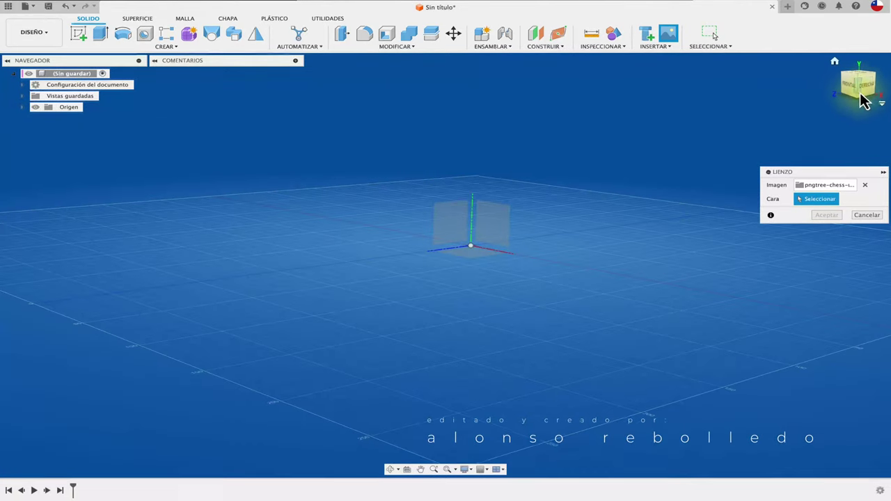
{"action": "left_click", "coordinate": [449, 223]}
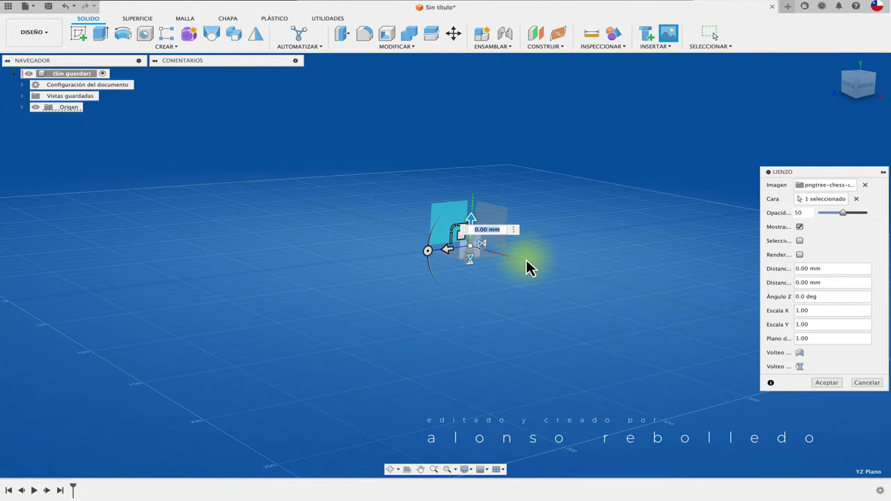
{"action": "left_click_drag", "start_coordinate": [791, 173], "coordinate": [674, 119]}
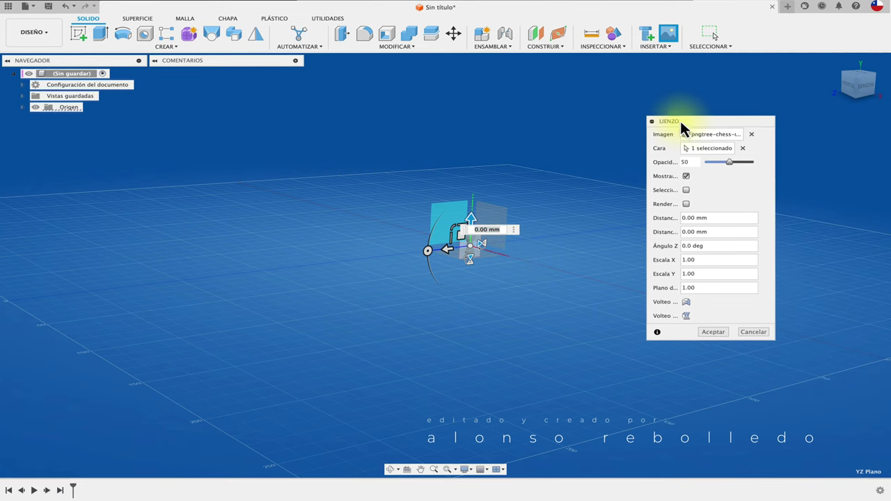
{"action": "scroll", "coordinate": [497, 255], "scroll_direction": "up", "scroll_amount": 3}
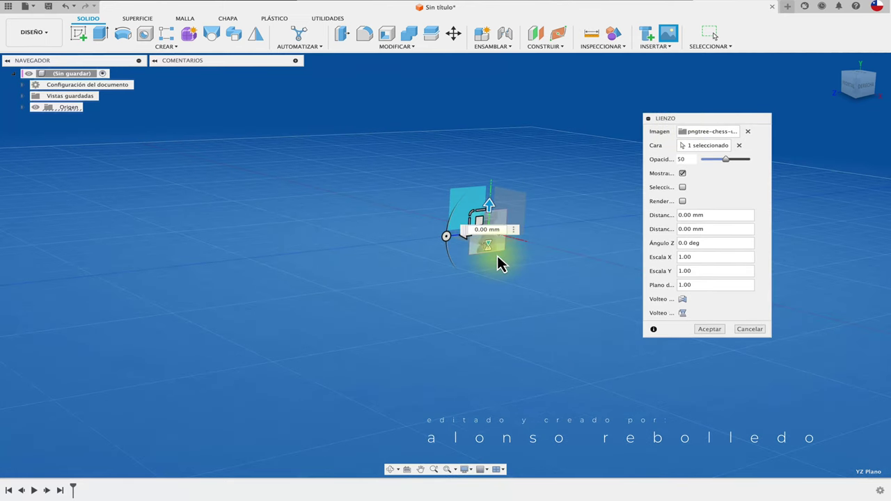
{"action": "mouse_move", "coordinate": [858, 84]}
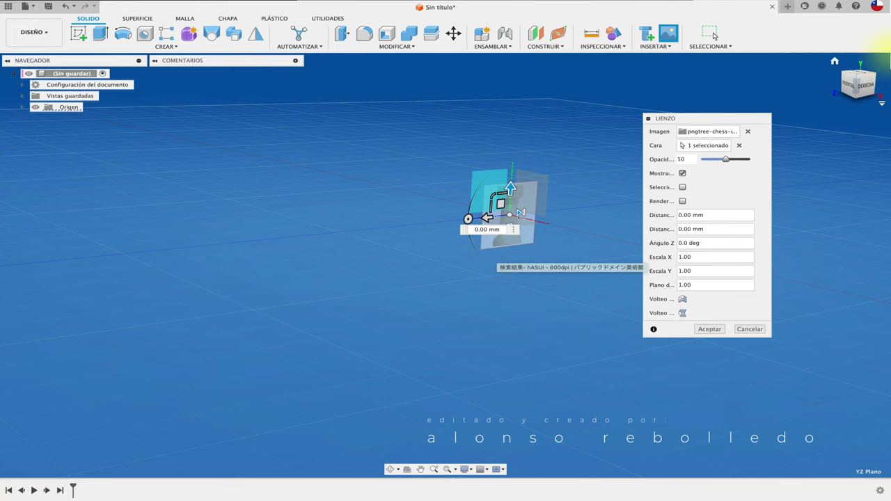
{"action": "left_click", "coordinate": [862, 95]}
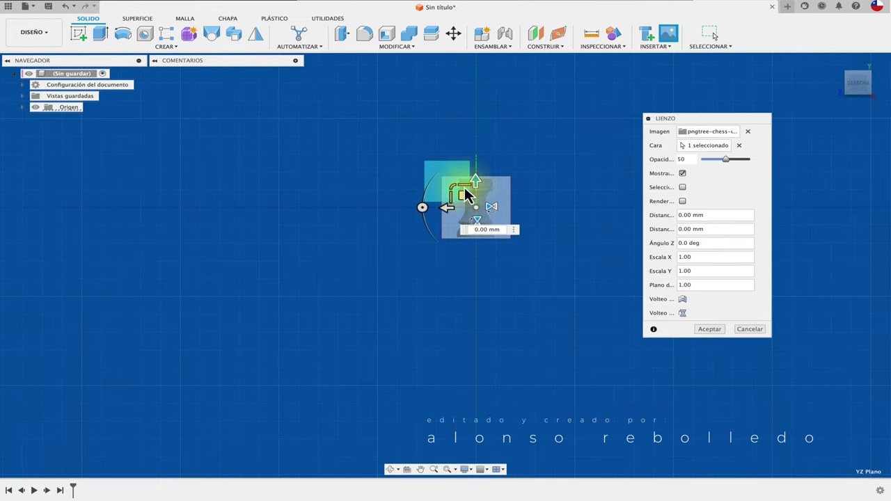
{"action": "left_click_drag", "start_coordinate": [482, 188], "coordinate": [479, 155]}
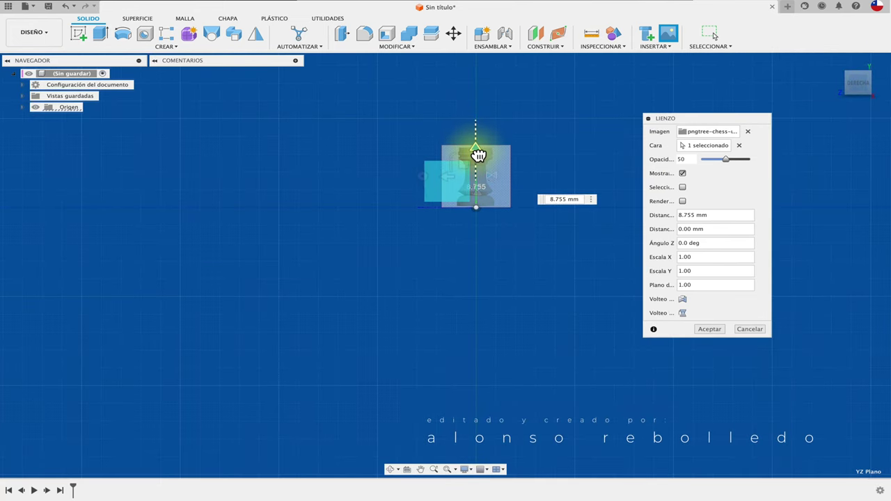
{"action": "left_click", "coordinate": [707, 330]}
{"action": "scroll", "coordinate": [546, 149], "scroll_direction": "up", "scroll_amount": 3}
Frame the rook canvas in flat right view and bring up its options from the Lienzos folder
{"action": "scroll", "coordinate": [546, 149], "scroll_direction": "up", "scroll_amount": 3}
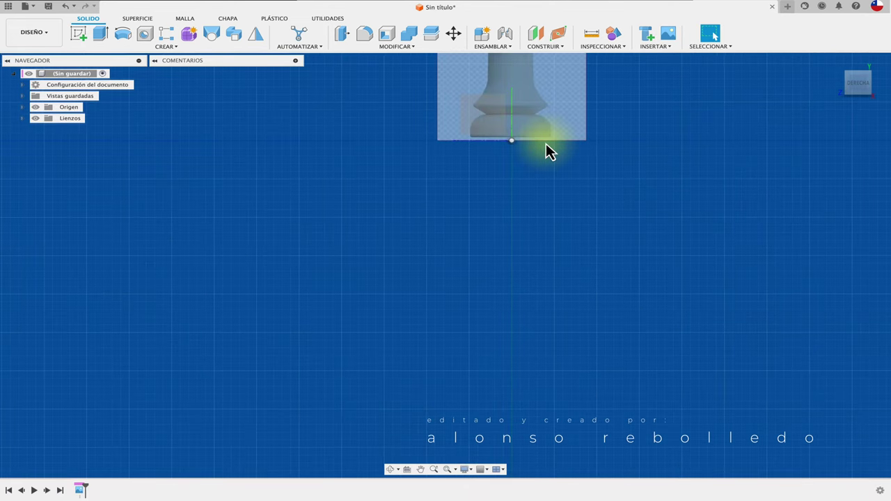
{"action": "key", "text": "F6"}
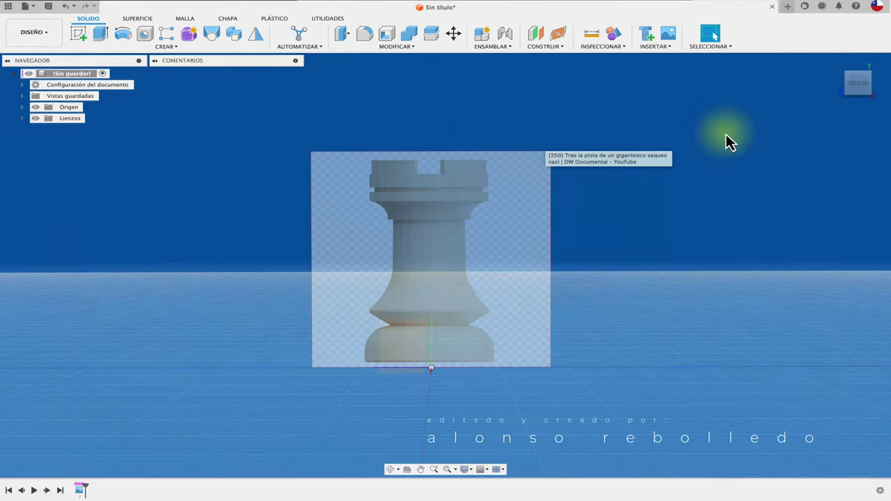
{"action": "left_click", "coordinate": [861, 85]}
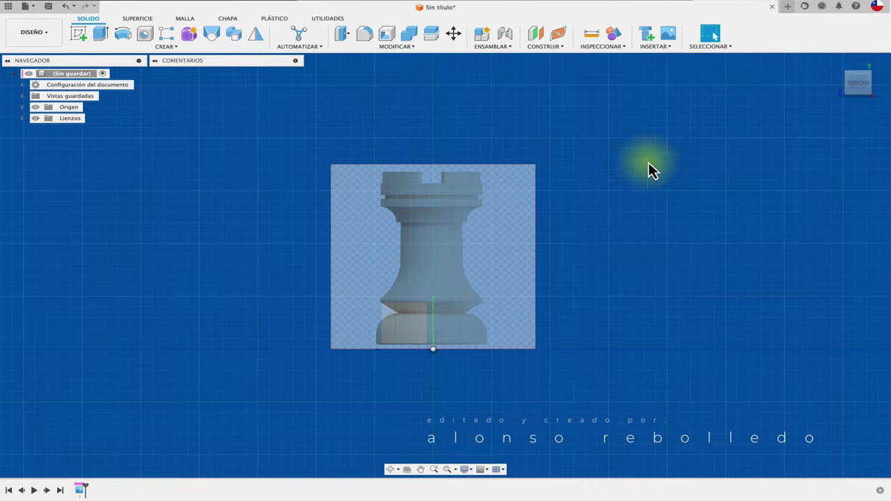
{"action": "left_click", "coordinate": [23, 119]}
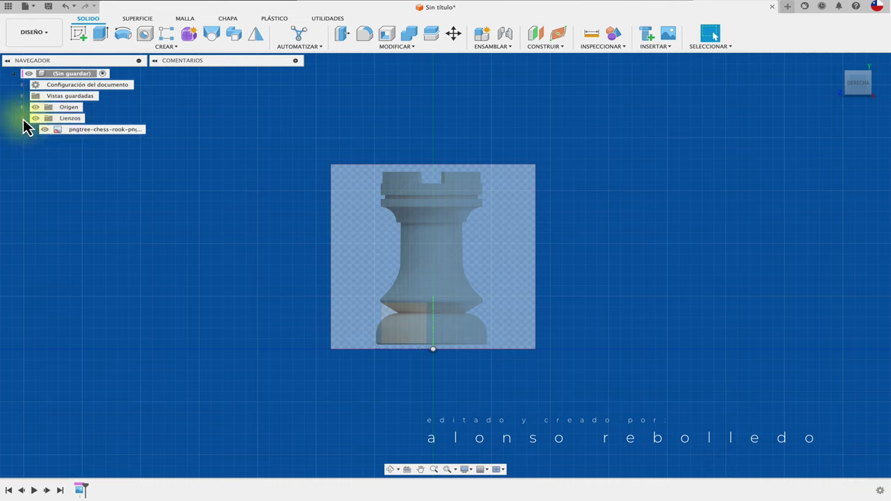
{"action": "left_click", "coordinate": [97, 132]}
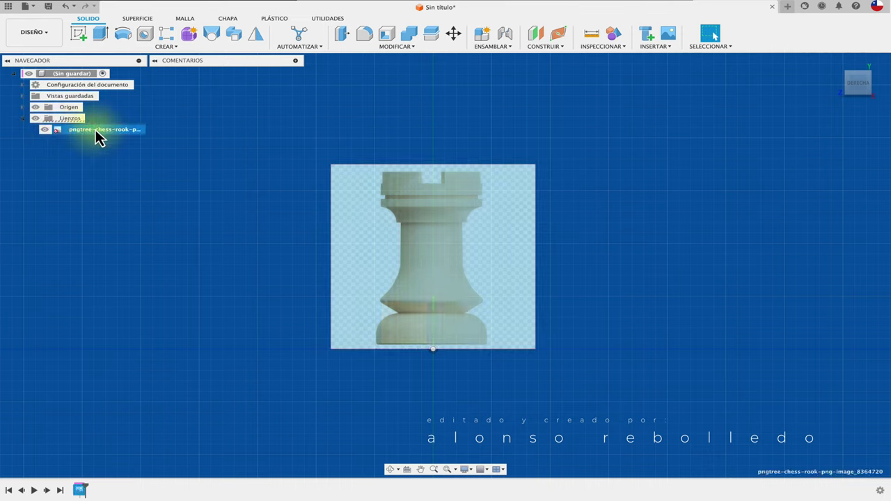
{"action": "right_click", "coordinate": [98, 132]}
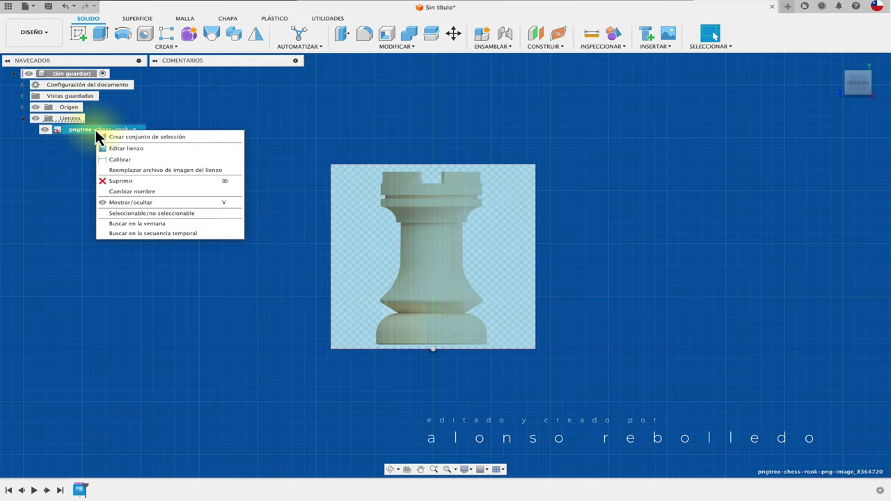
Calibrate the rook canvas from its base to its top, entering 41 mm
{"action": "left_click", "coordinate": [117, 160]}
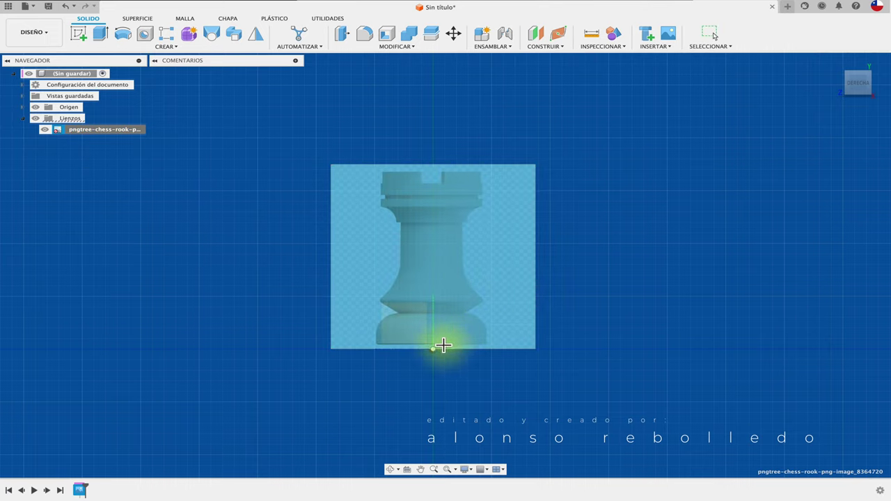
{"action": "left_click", "coordinate": [433, 344]}
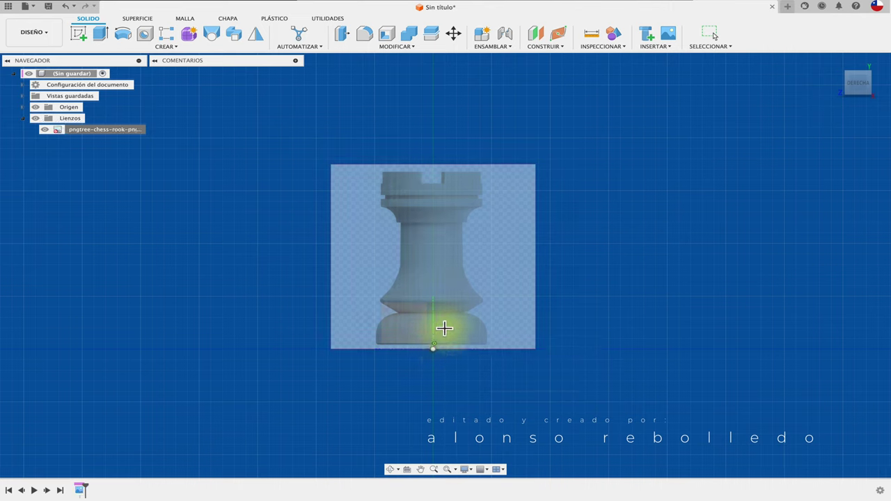
{"action": "left_click", "coordinate": [432, 175]}
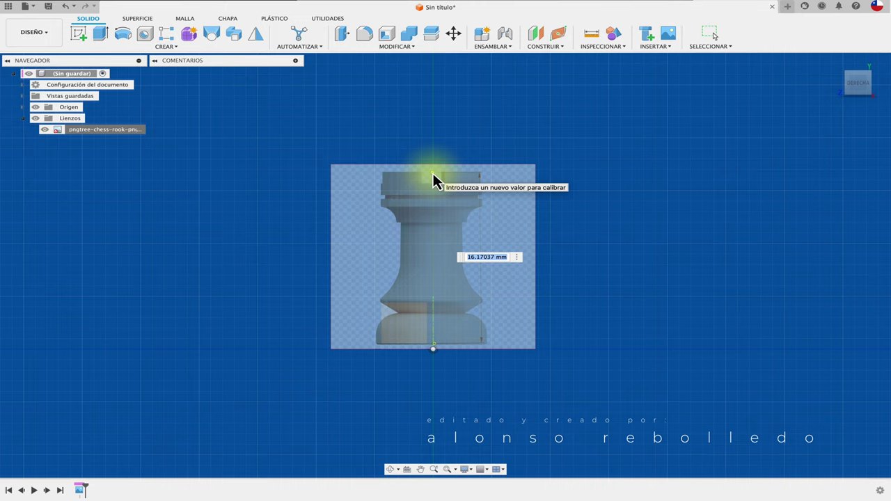
{"action": "type", "text": "41"}
{"action": "key", "text": "Return"}
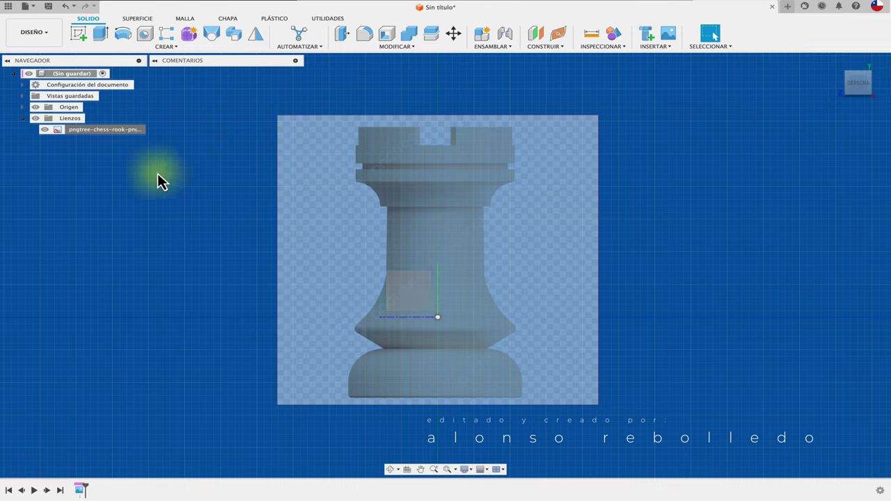
Recalibrate the canvas from the top notch to the base, accepting 41.269393 mm
{"action": "left_click", "coordinate": [77, 120]}
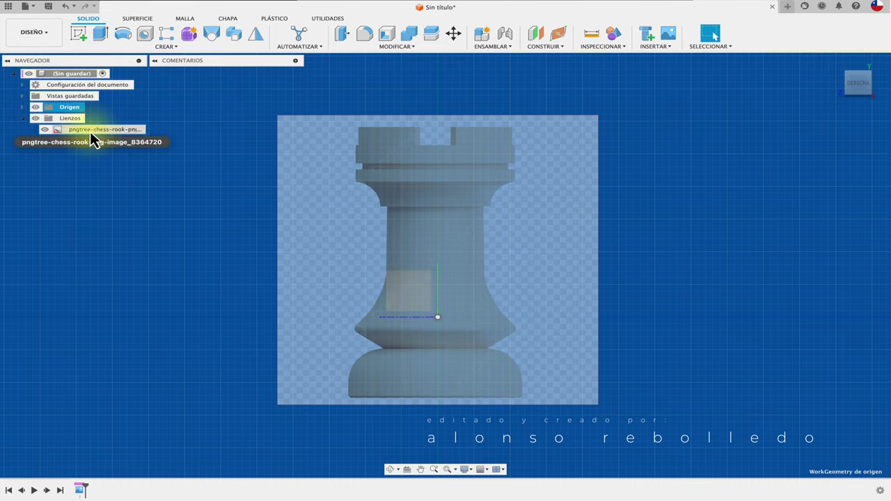
{"action": "left_click", "coordinate": [91, 131]}
{"action": "right_click", "coordinate": [94, 139]}
{"action": "left_click", "coordinate": [114, 164]}
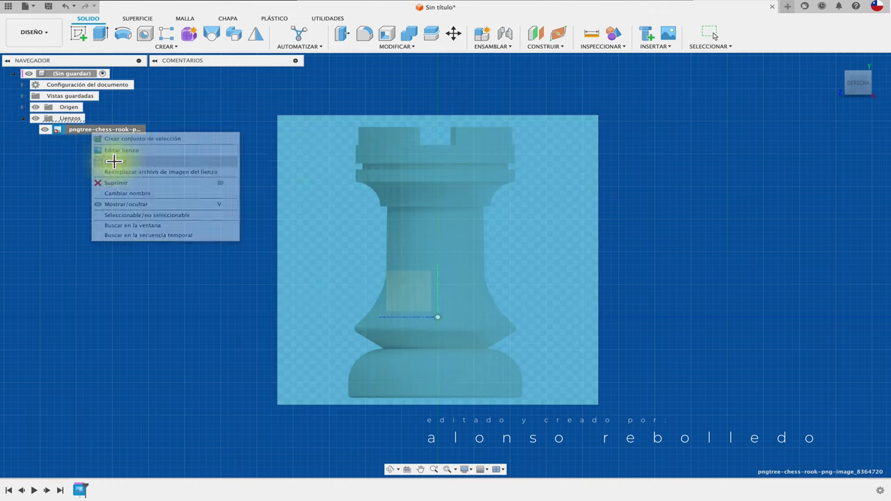
{"action": "left_click", "coordinate": [434, 128]}
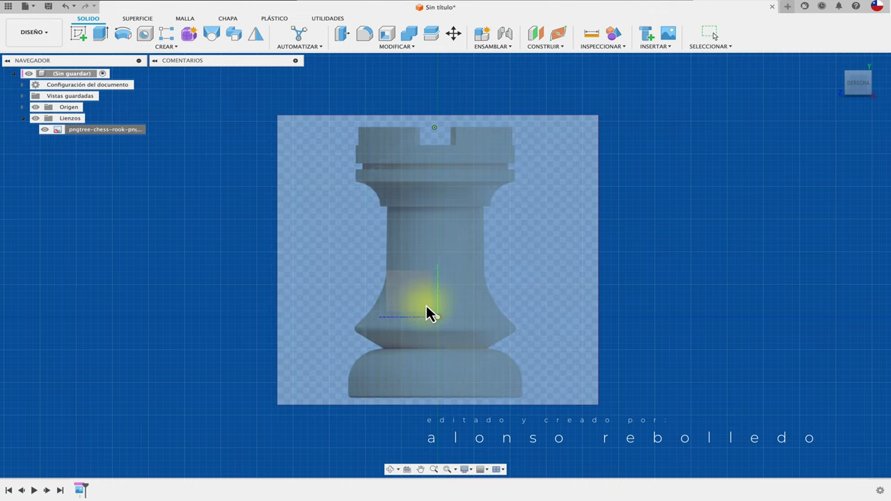
{"action": "left_click", "coordinate": [438, 397]}
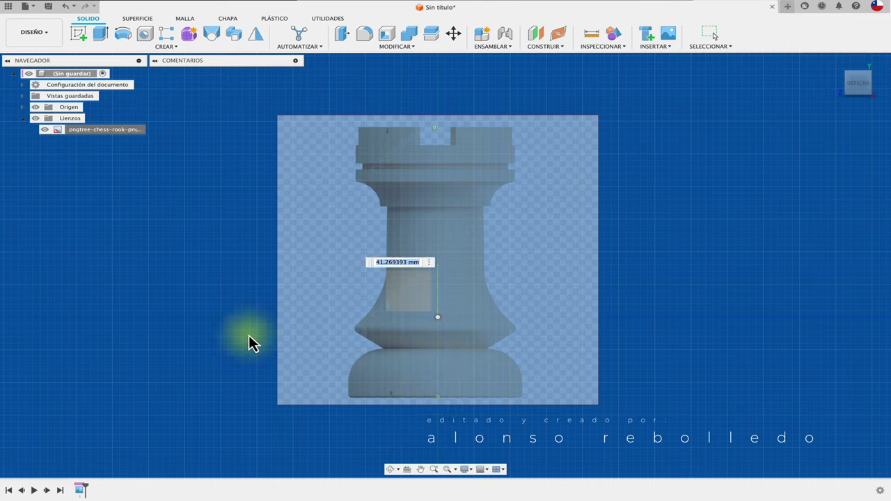
{"action": "key", "text": "Return"}
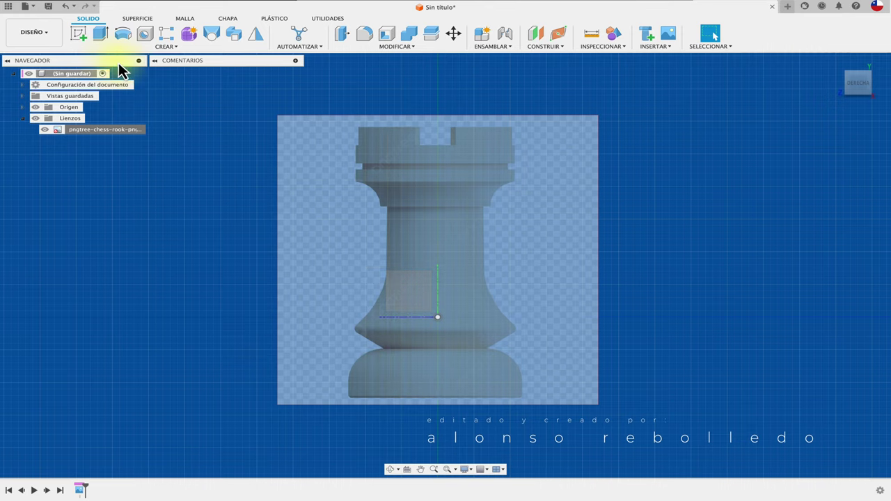
Start a sketch on the canvas plane with a vertical centre axis through the origin
{"action": "left_click", "coordinate": [81, 30]}
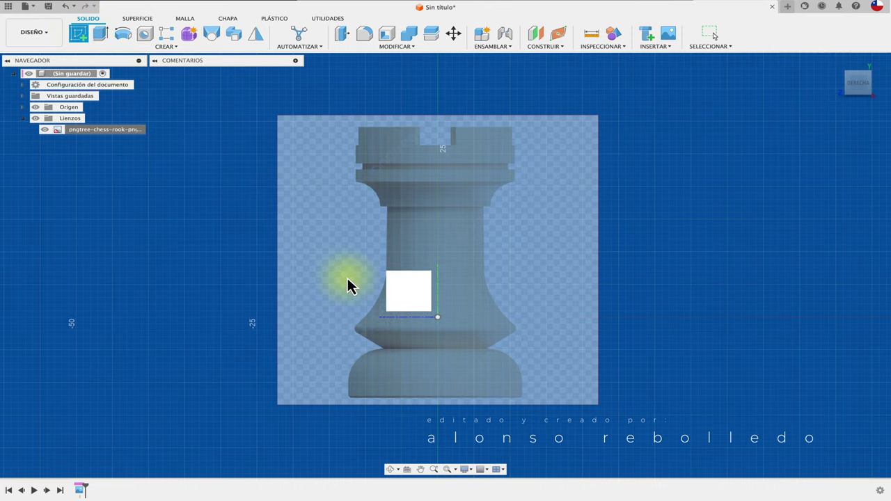
{"action": "left_click", "coordinate": [406, 287]}
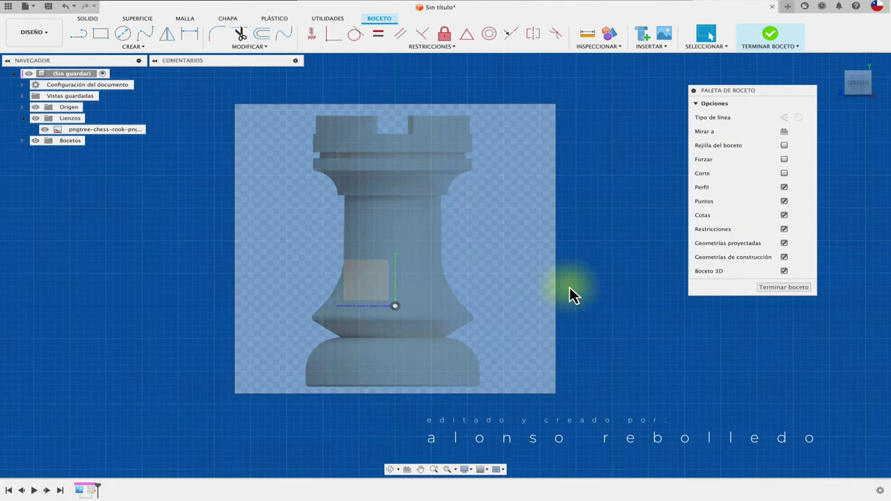
{"action": "left_click", "coordinate": [80, 35]}
{"action": "left_click", "coordinate": [395, 306]}
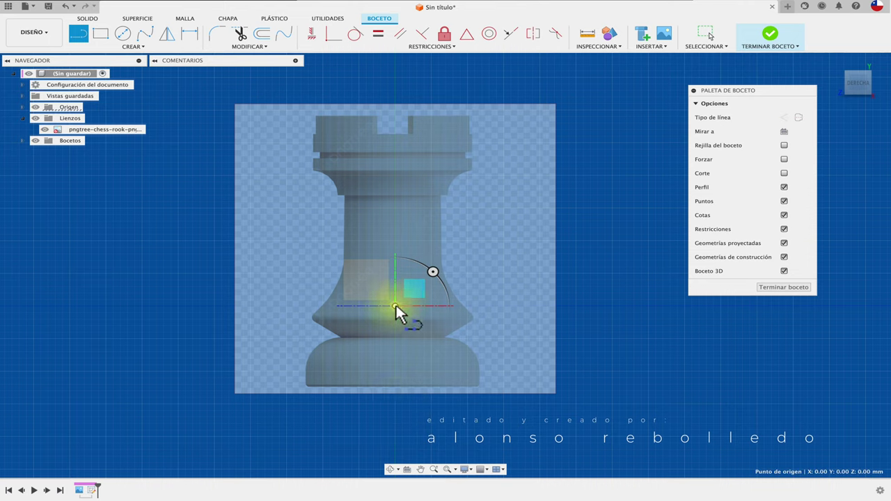
{"action": "left_click", "coordinate": [395, 422]}
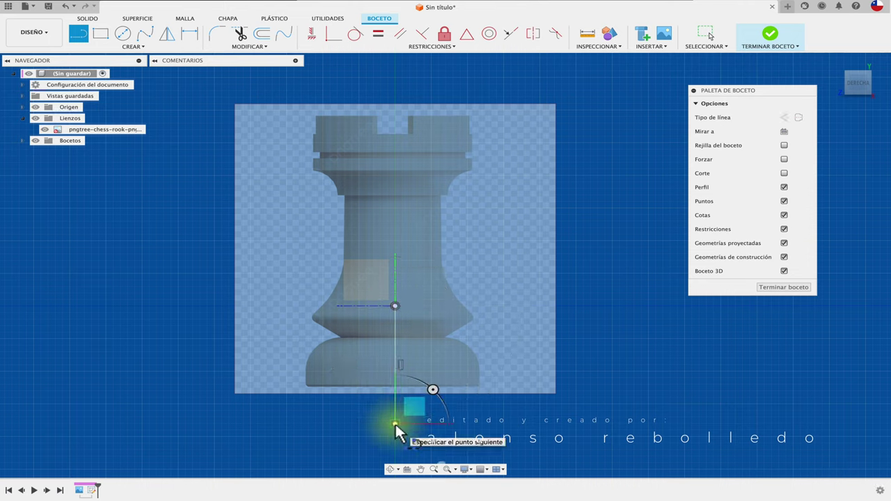
{"action": "left_click", "coordinate": [396, 307]}
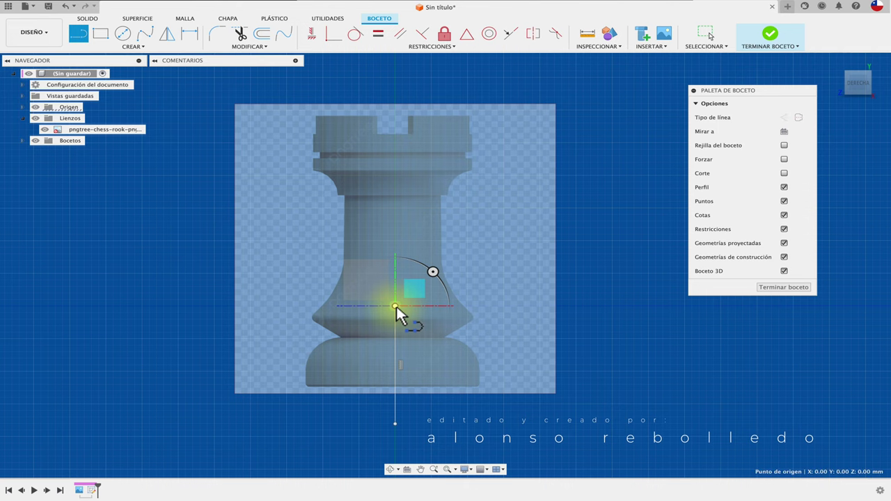
{"action": "left_click", "coordinate": [396, 80]}
{"action": "key", "text": "Escape"}
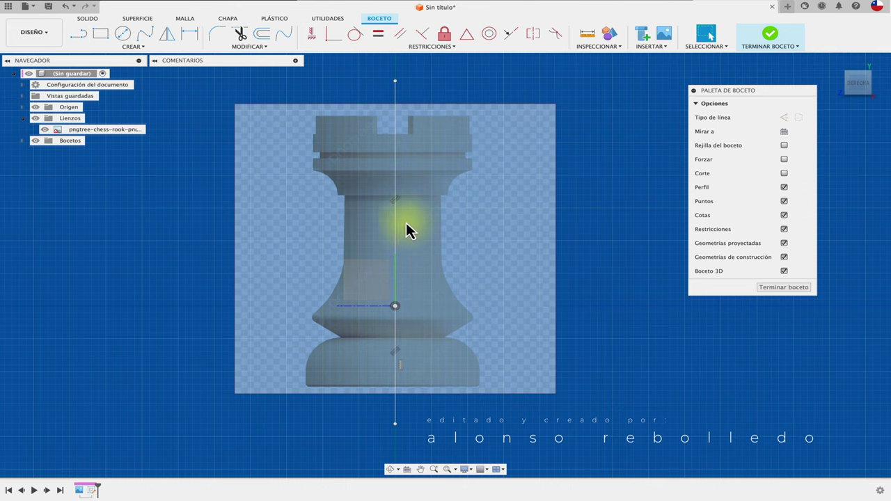
Draw the base line along the rook's bottom and a vertical side line up to the flare
{"action": "scroll", "coordinate": [447, 433], "scroll_direction": "up", "scroll_amount": 1}
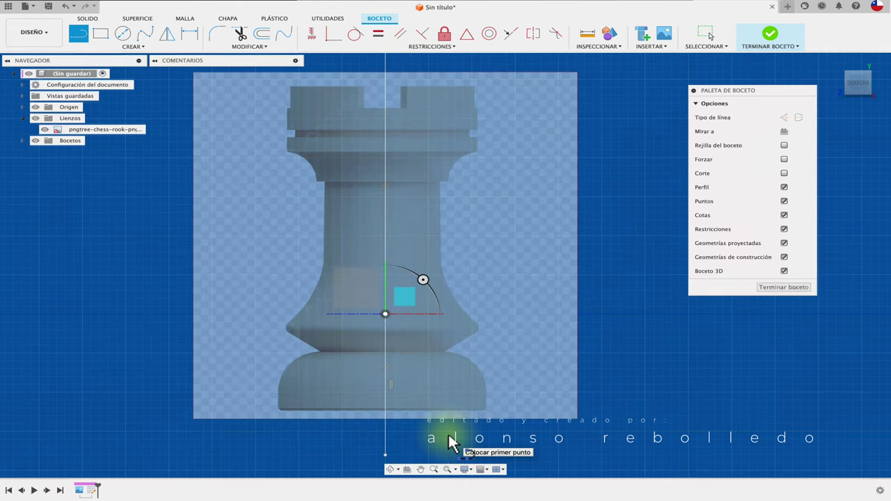
{"action": "left_click", "coordinate": [386, 410]}
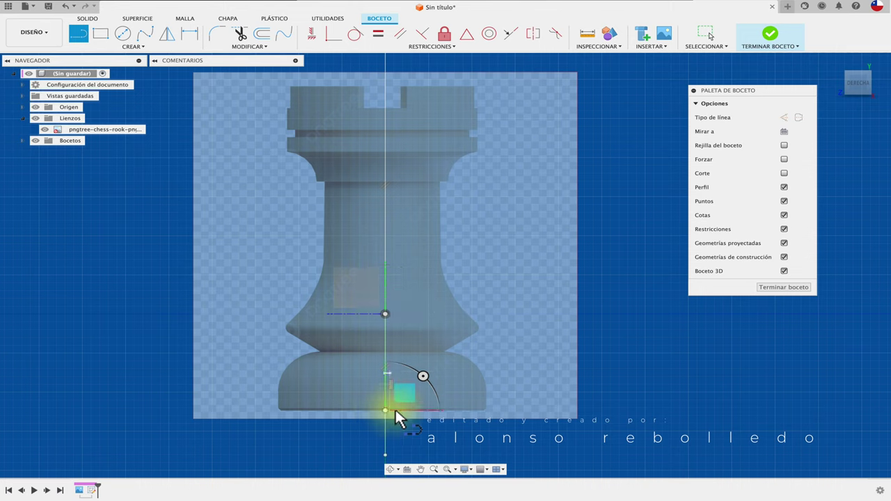
{"action": "left_click", "coordinate": [536, 410]}
{"action": "key", "text": "Escape"}
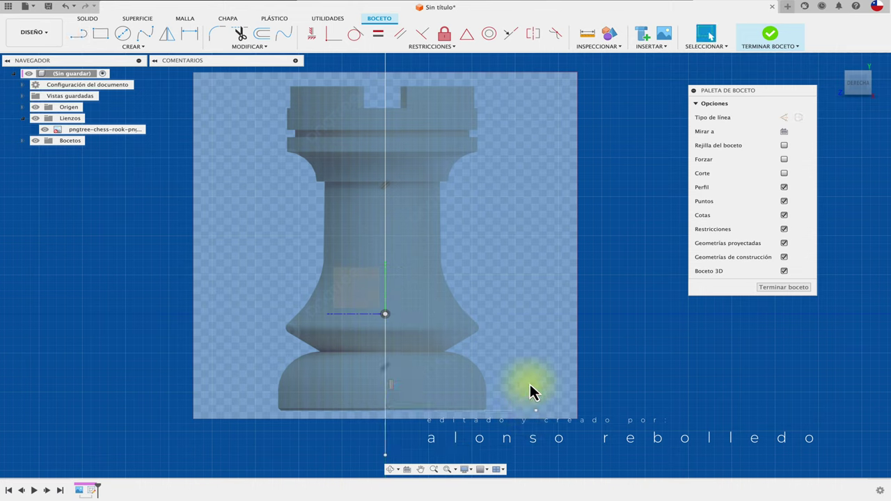
{"action": "key", "text": "l"}
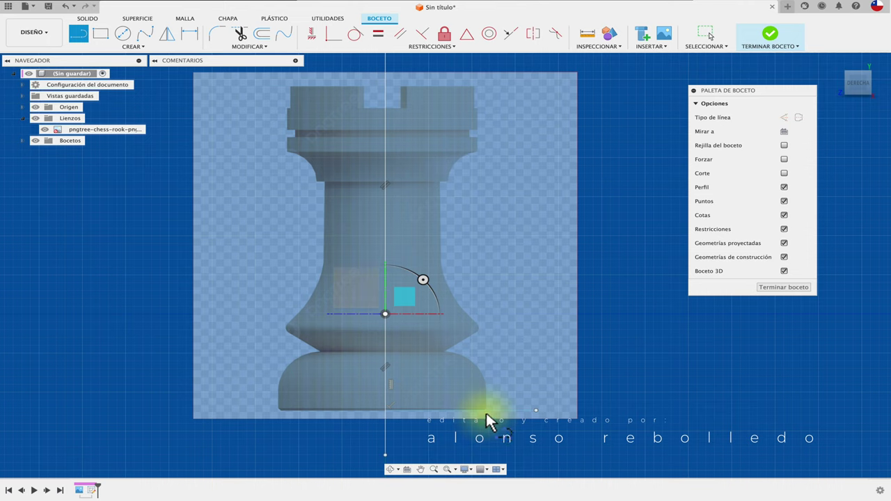
{"action": "left_click", "coordinate": [485, 410]}
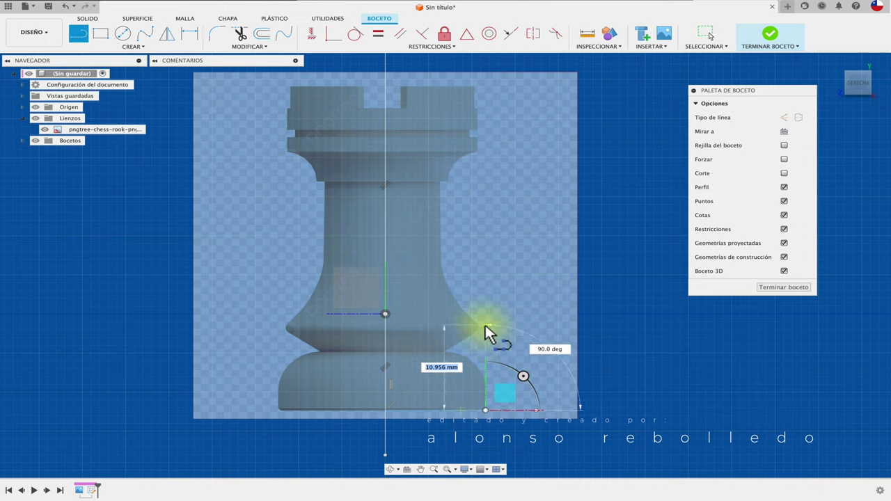
{"action": "left_click", "coordinate": [486, 321]}
{"action": "key", "text": "Escape"}
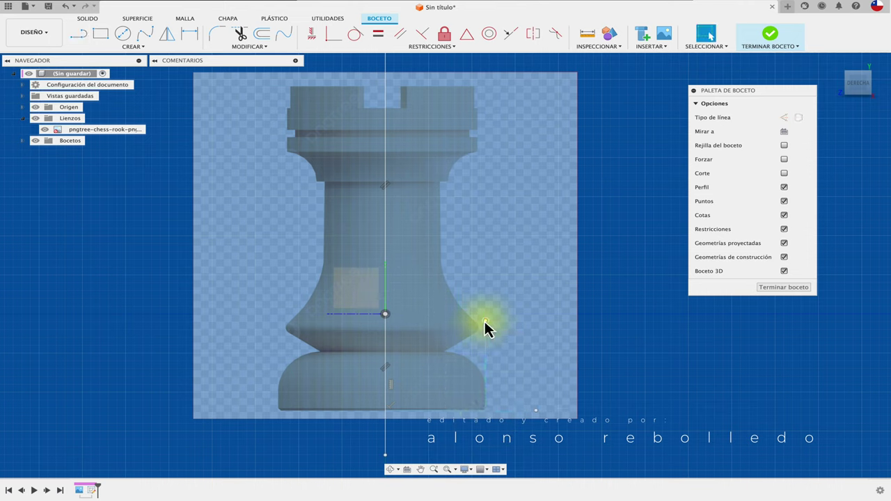
Lower the rook canvas opacity to 32 so the image fades behind the sketch
{"action": "left_click", "coordinate": [108, 130]}
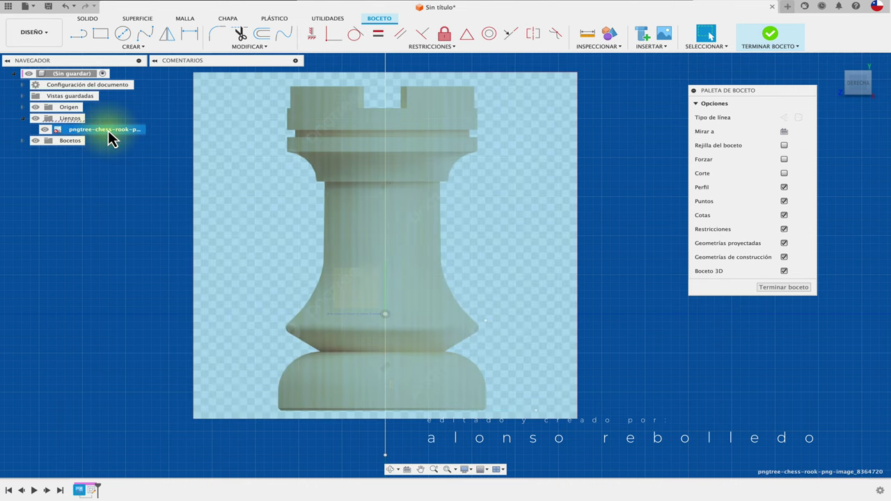
{"action": "right_click", "coordinate": [109, 131]}
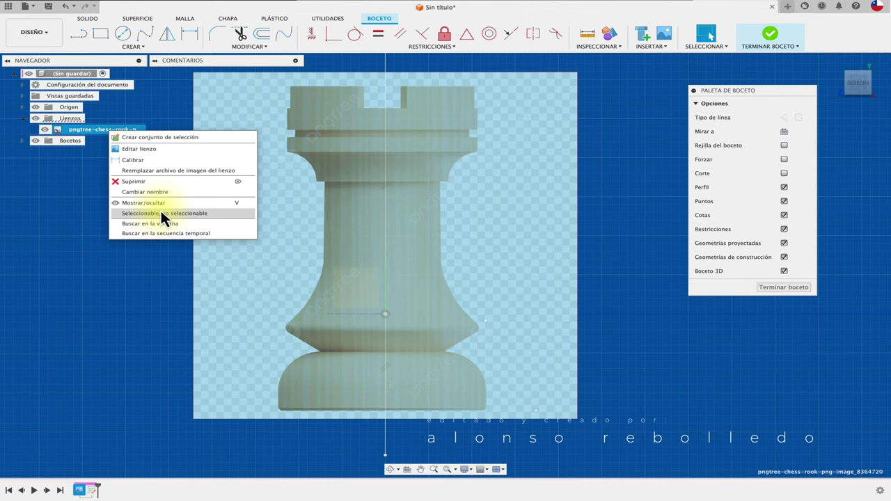
{"action": "left_click", "coordinate": [162, 150]}
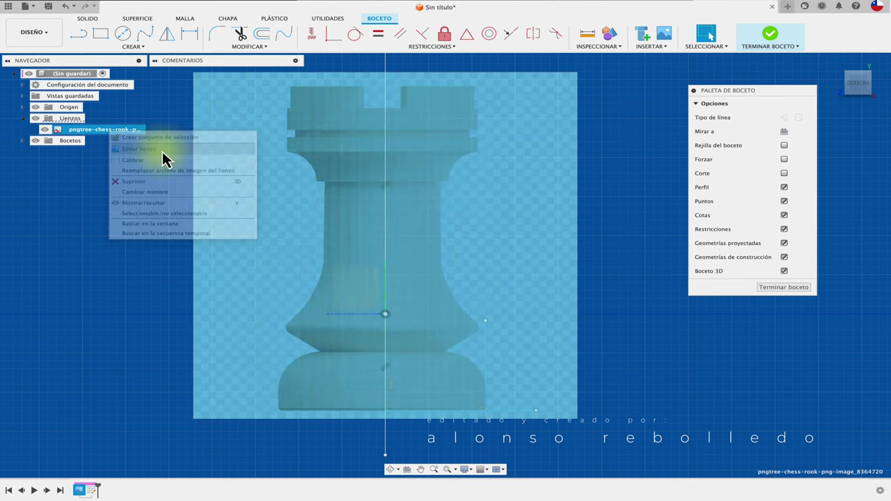
{"action": "mouse_move", "coordinate": [835, 244]}
{"action": "left_mouse_down"}
{"action": "mouse_move", "coordinate": [848, 241]}
{"action": "mouse_move", "coordinate": [834, 240]}
{"action": "left_mouse_up"}
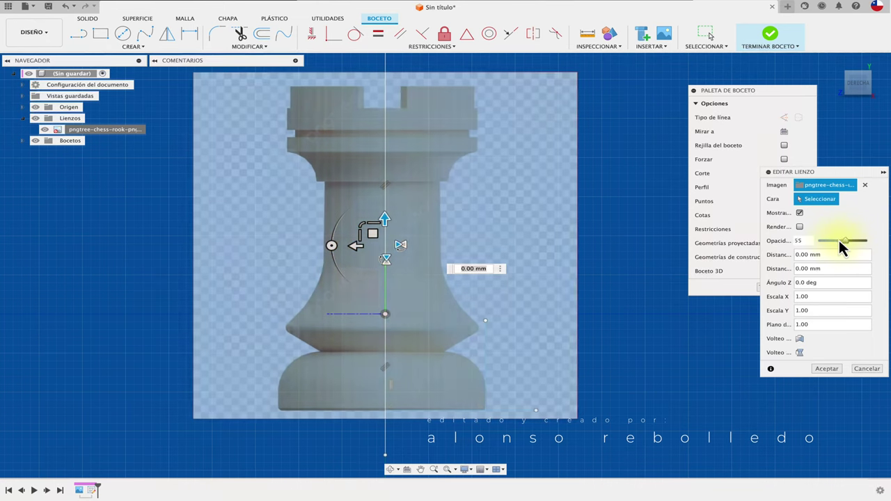
{"action": "left_click", "coordinate": [827, 369]}
Draw the 9.762 mm vertical line down the side of the rook's column
{"action": "scroll", "coordinate": [449, 202], "scroll_direction": "up", "scroll_amount": 2}
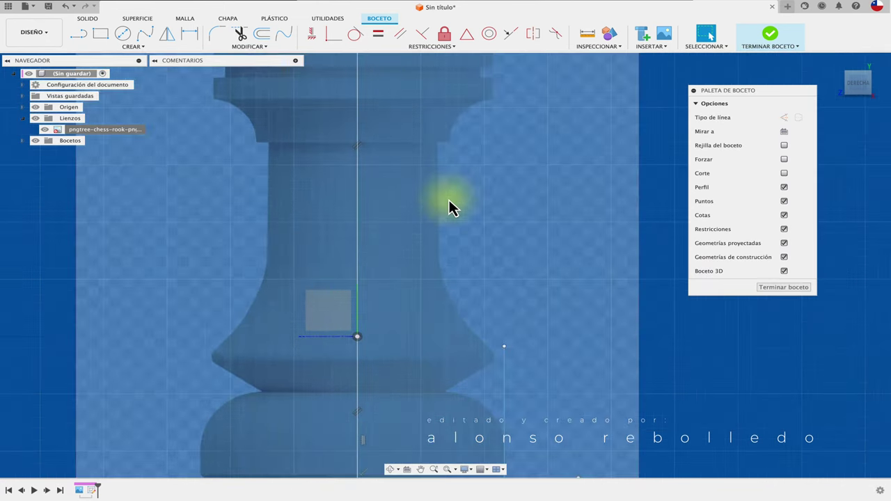
{"action": "scroll", "coordinate": [450, 201], "scroll_direction": "up", "scroll_amount": 2}
{"action": "scroll", "coordinate": [449, 201], "scroll_direction": "up", "scroll_amount": 1}
{"action": "scroll", "coordinate": [449, 202], "scroll_direction": "up", "scroll_amount": 2}
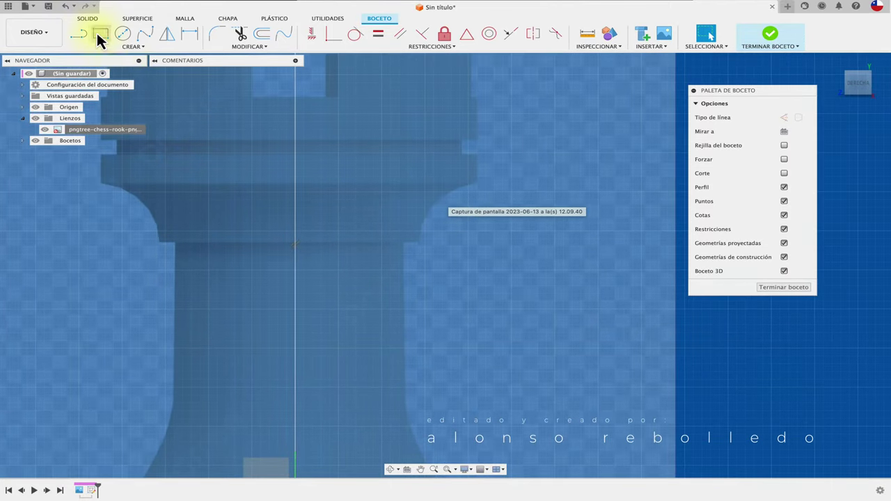
{"action": "left_click", "coordinate": [78, 33]}
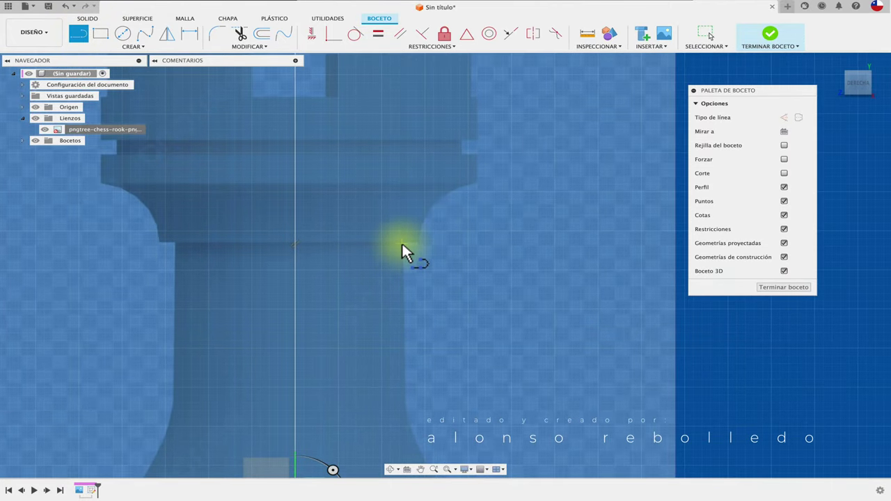
{"action": "left_click_drag", "start_coordinate": [402, 244], "coordinate": [403, 356]}
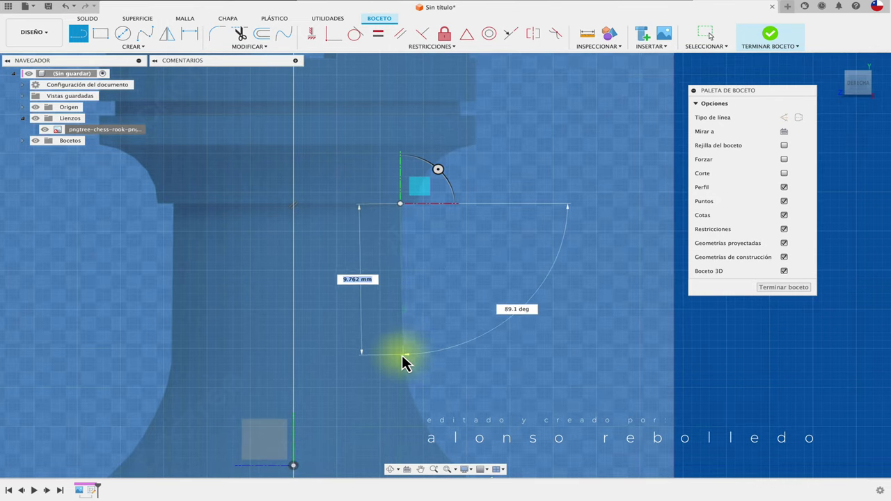
{"action": "left_click", "coordinate": [401, 355]}
{"action": "left_click", "coordinate": [401, 354]}
{"action": "key", "text": "Escape"}
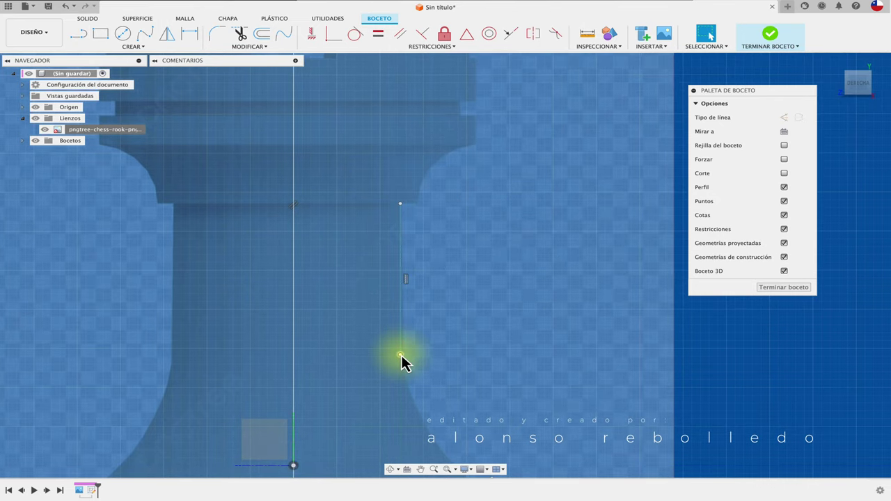
Close the top of the stem with a short horizontal line outward
{"action": "left_click", "coordinate": [401, 203]}
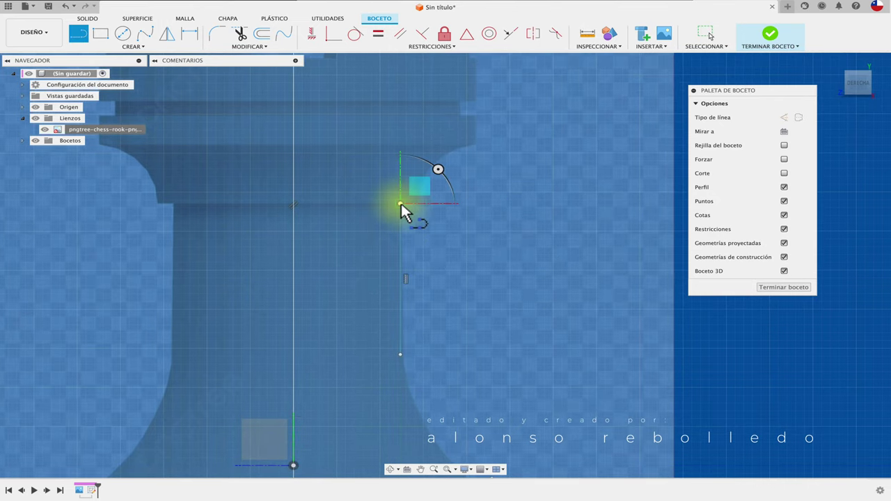
{"action": "left_click", "coordinate": [525, 203]}
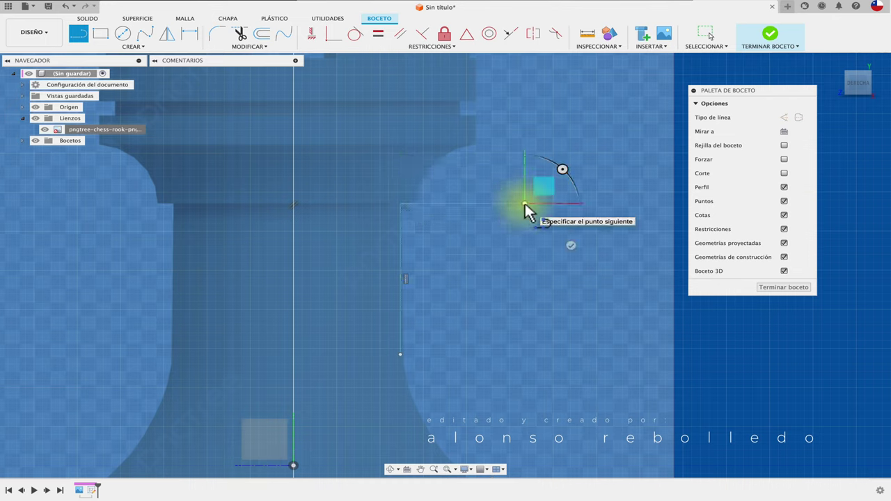
{"action": "key", "text": "Escape"}
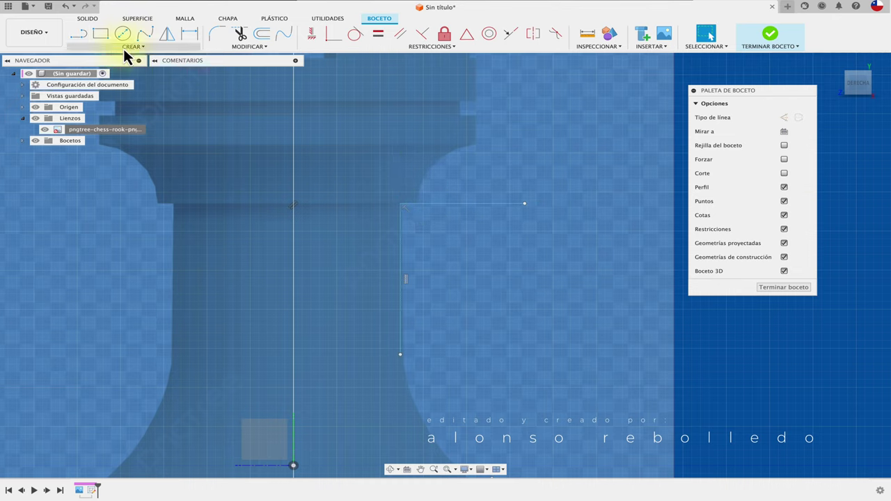
{"action": "left_click", "coordinate": [123, 48]}
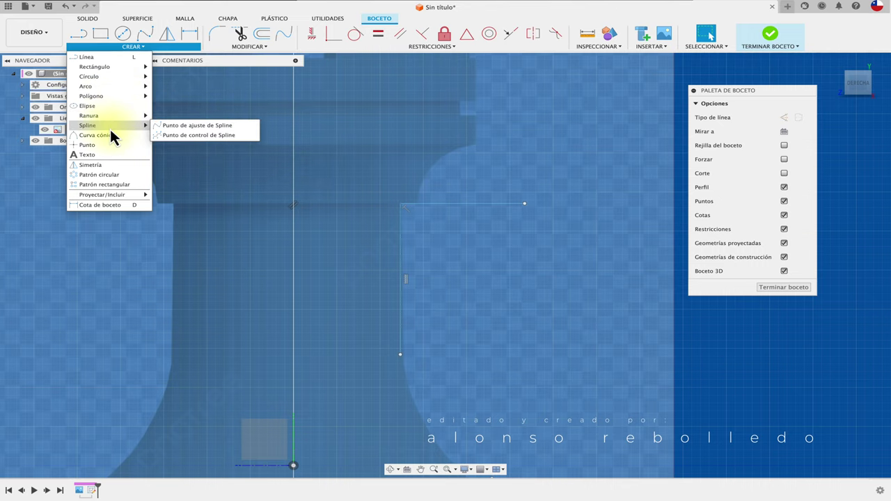
{"action": "mouse_move", "coordinate": [87, 87]}
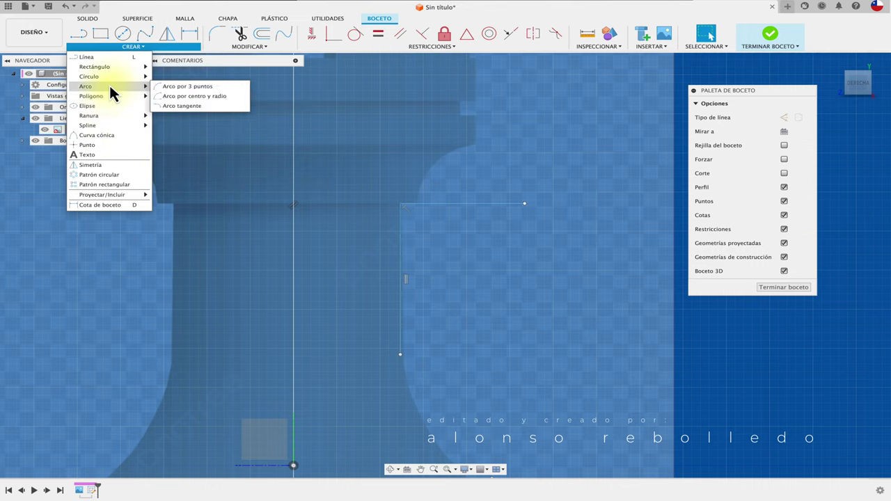
Draw a three-point arc rising from the stem top up to the neck
{"action": "left_click", "coordinate": [195, 86]}
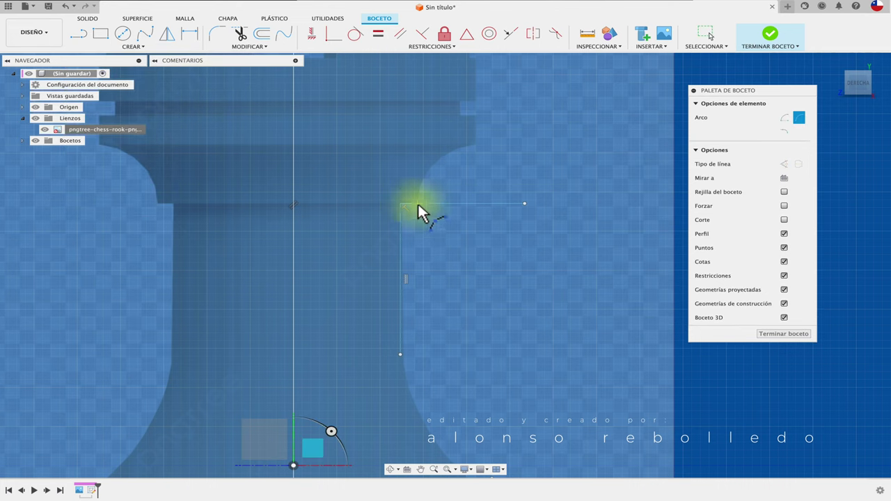
{"action": "left_click", "coordinate": [418, 203]}
{"action": "left_click", "coordinate": [473, 203]}
{"action": "left_click", "coordinate": [476, 153]}
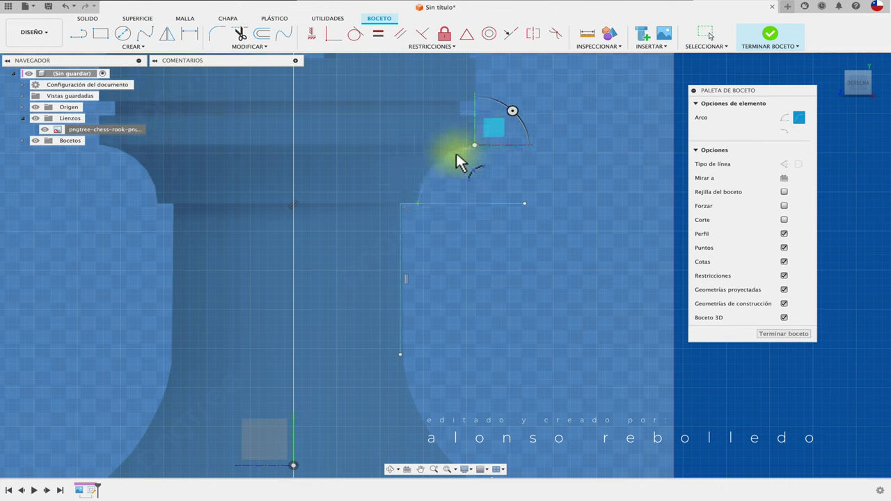
{"action": "left_click", "coordinate": [445, 154]}
Draw a vertical line up the head and a top line left to the centre axis
{"action": "key", "text": "l"}
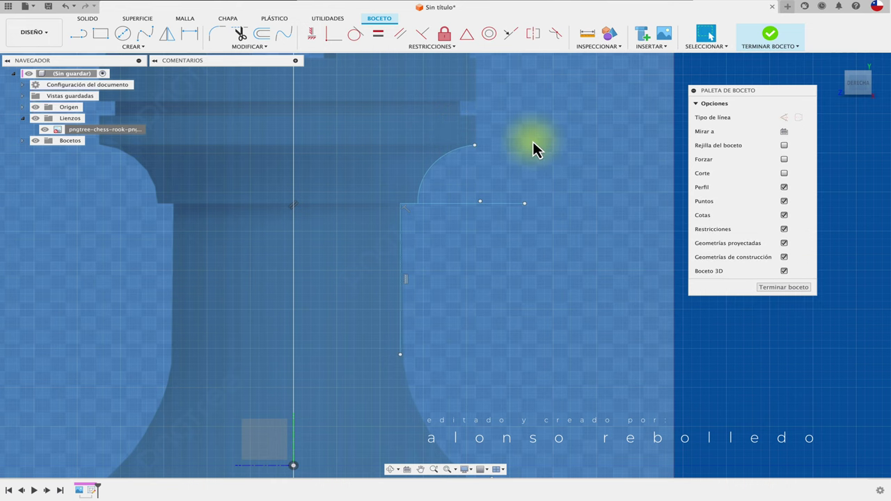
{"action": "left_click", "coordinate": [475, 146]}
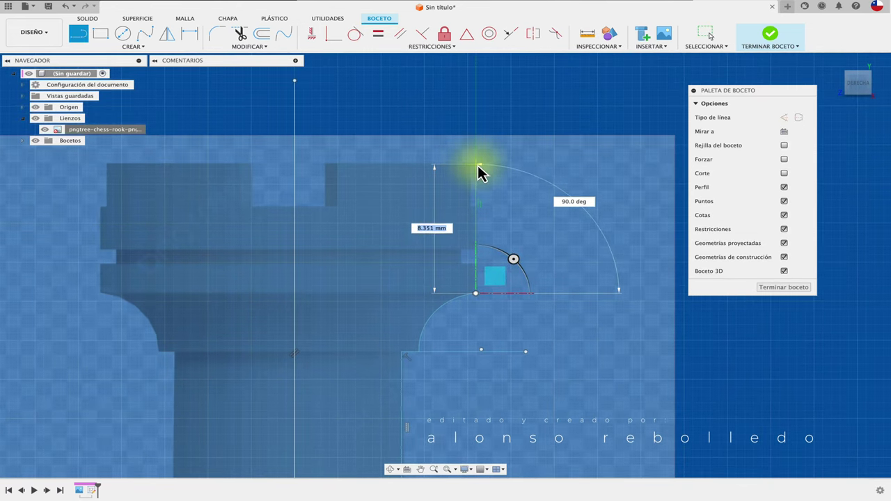
{"action": "left_click", "coordinate": [477, 166]}
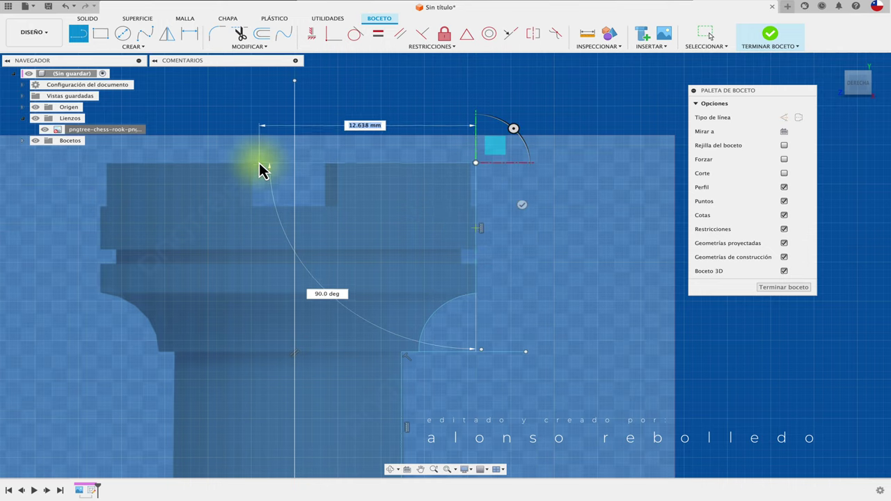
{"action": "left_click", "coordinate": [259, 166]}
{"action": "key", "text": "Escape"}
Trim the top line's overhang so it ends at the centre axis
{"action": "key", "text": "t"}
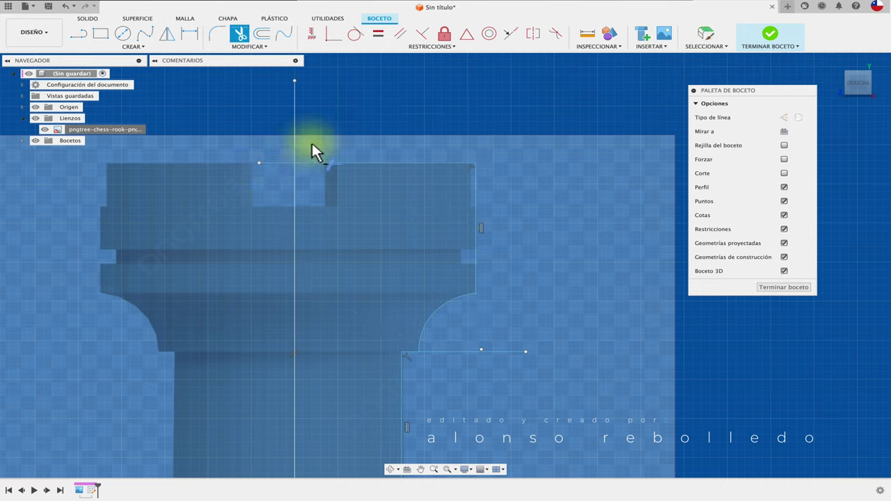
{"action": "left_click", "coordinate": [289, 165]}
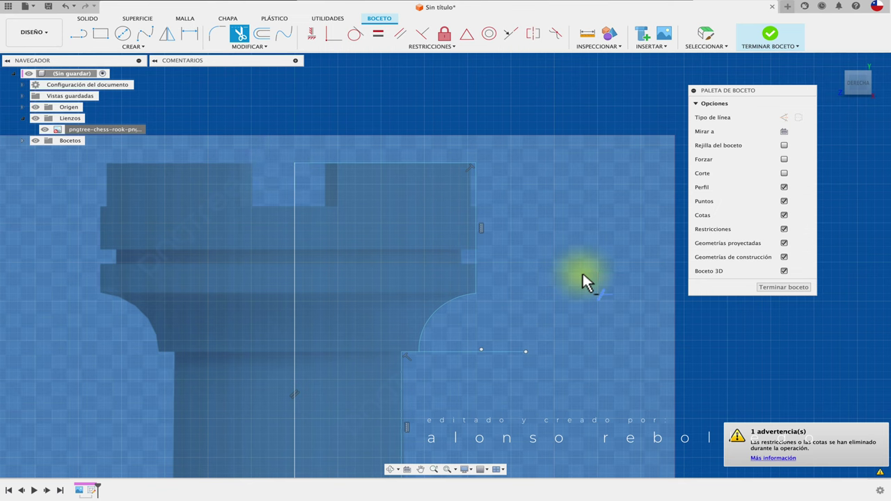
{"action": "scroll", "coordinate": [581, 277], "scroll_direction": "up", "scroll_amount": 2}
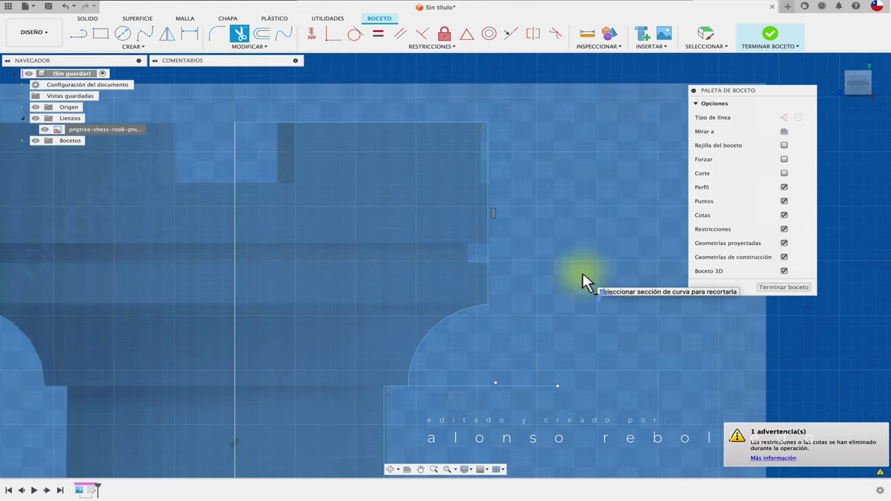
Draw a small rectangle on the outer vertical edge and trim the edge inside it into a notch
{"action": "left_click", "coordinate": [104, 38]}
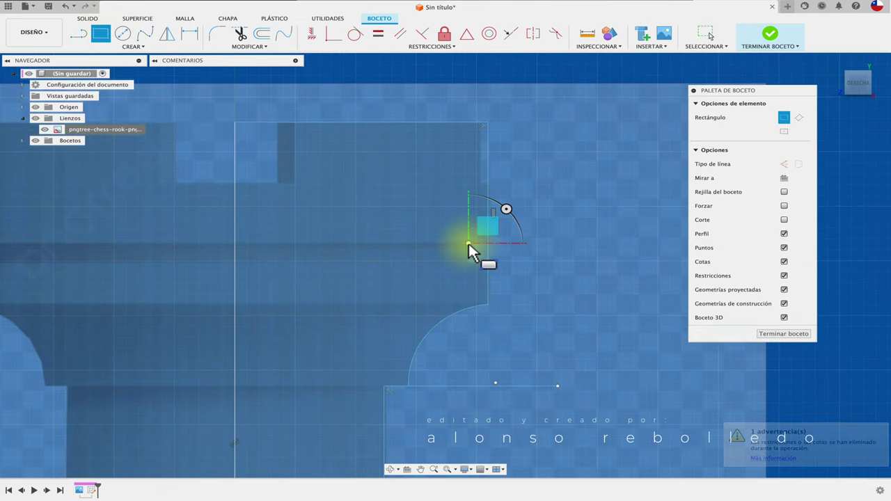
{"action": "left_click", "coordinate": [469, 243]}
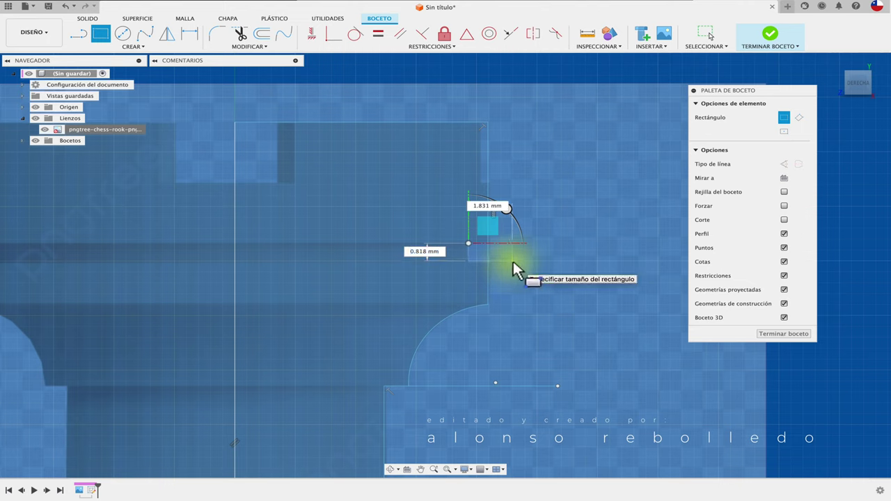
{"action": "left_click", "coordinate": [514, 261]}
{"action": "key", "text": "Escape"}
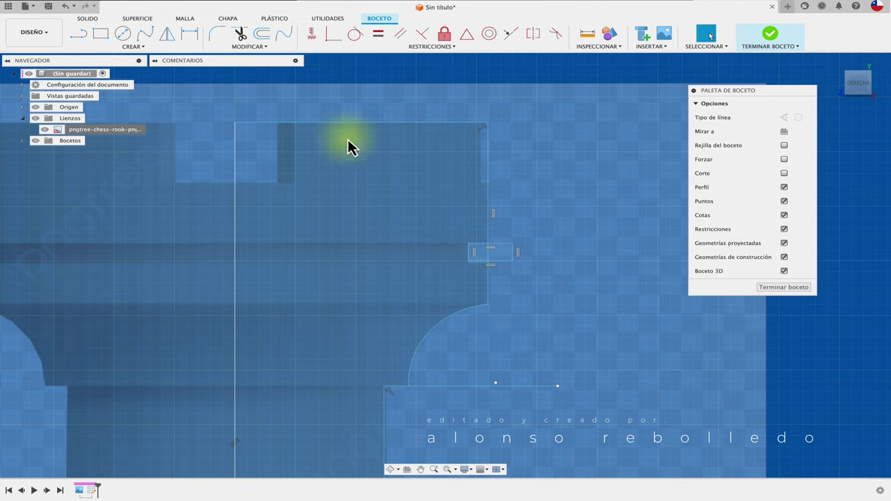
{"action": "left_click", "coordinate": [490, 250]}
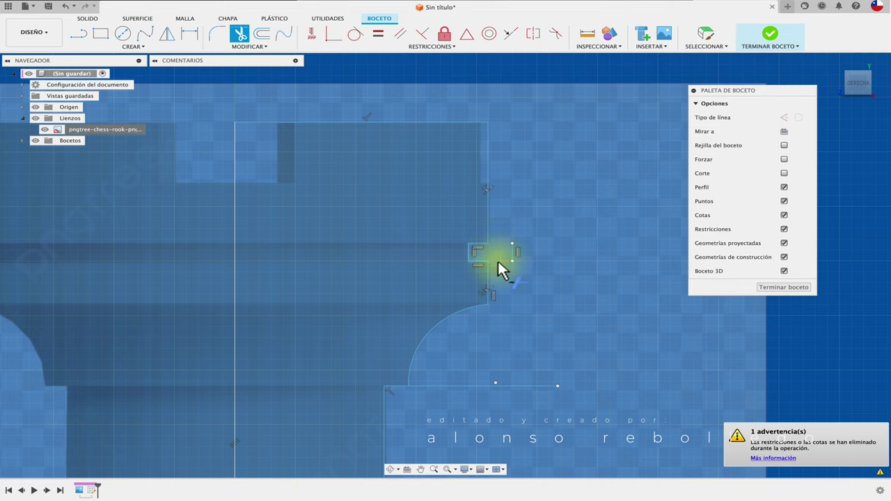
{"action": "scroll", "coordinate": [509, 275], "scroll_direction": "down", "scroll_amount": 3}
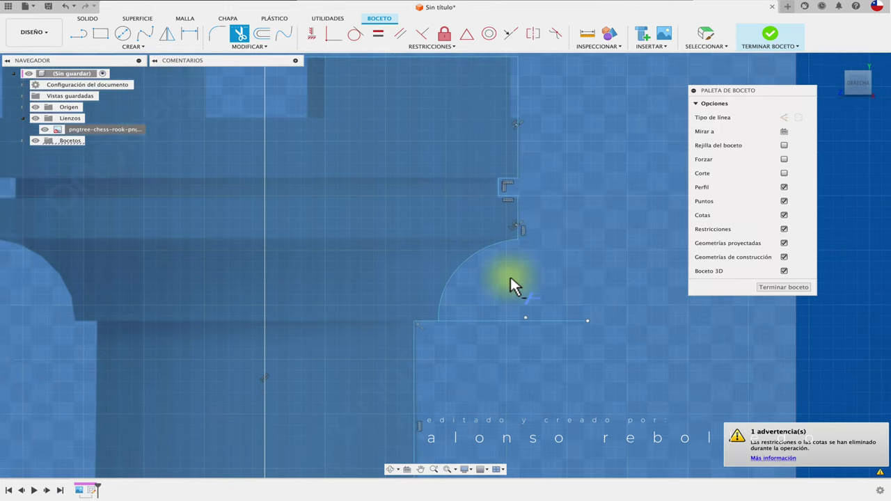
{"action": "scroll", "coordinate": [509, 275], "scroll_direction": "down", "scroll_amount": 5}
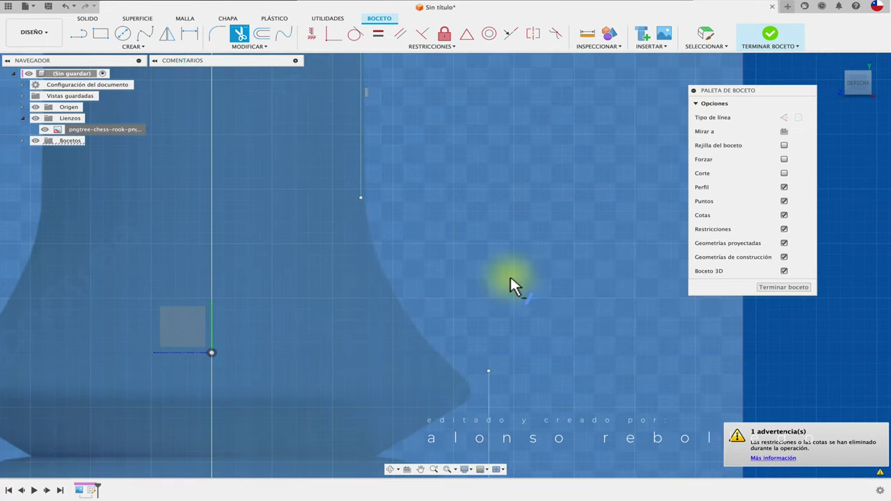
Draw a three-point arc from the vertical line's lower end curving down to the base flare
{"action": "left_click", "coordinate": [139, 49]}
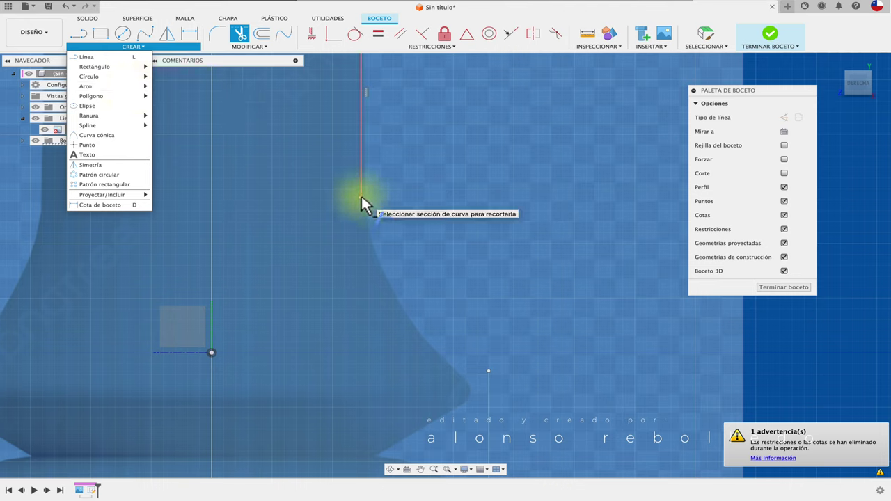
{"action": "mouse_move", "coordinate": [104, 86]}
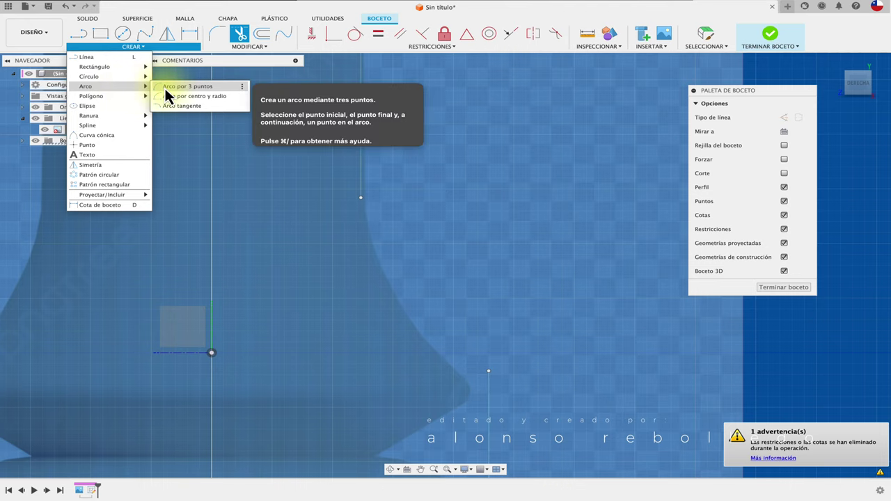
{"action": "left_click", "coordinate": [164, 87]}
{"action": "left_click", "coordinate": [360, 197]}
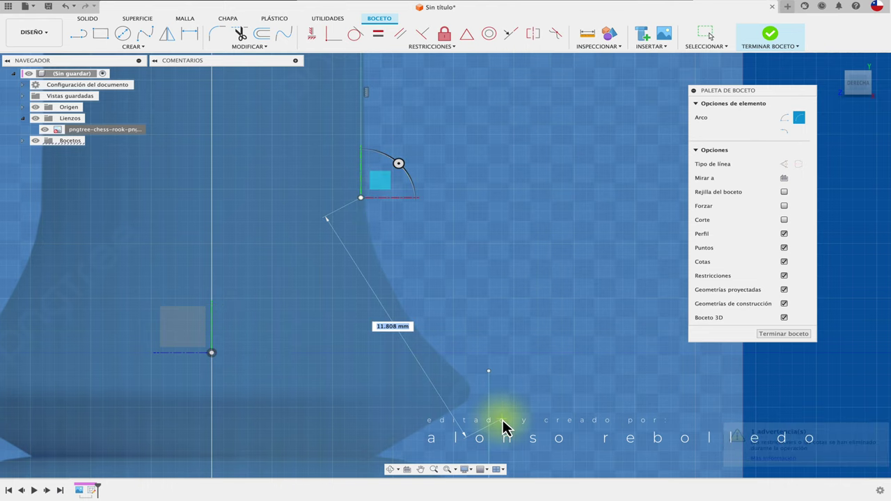
{"action": "left_click", "coordinate": [468, 380]}
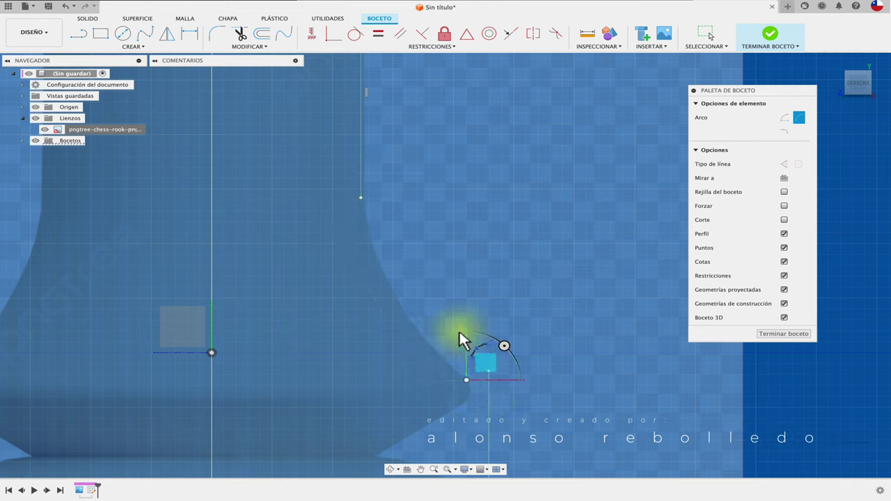
{"action": "left_click", "coordinate": [425, 347]}
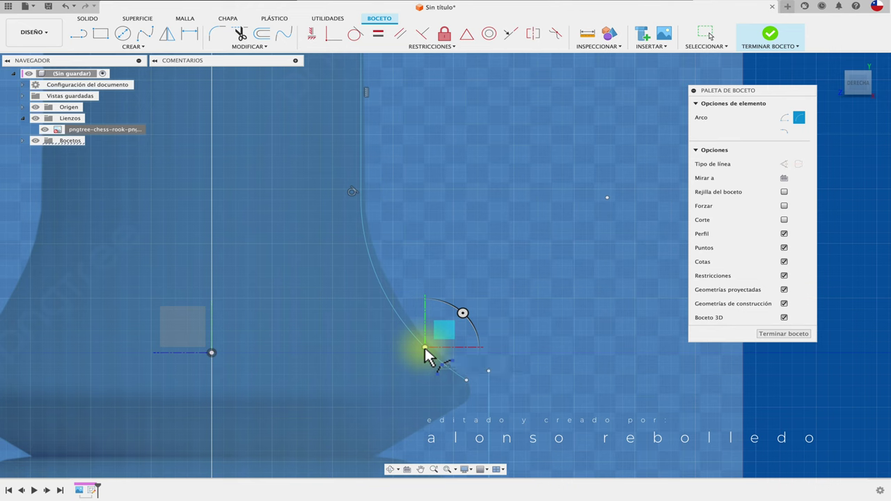
Draw a slanted base line and a short vertical segment from the flare's bottom
{"action": "key", "text": "l"}
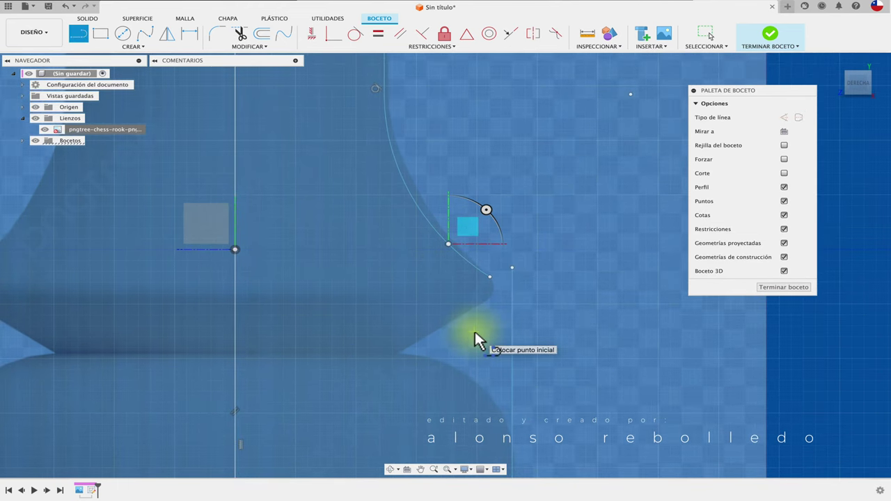
{"action": "left_click", "coordinate": [399, 352]}
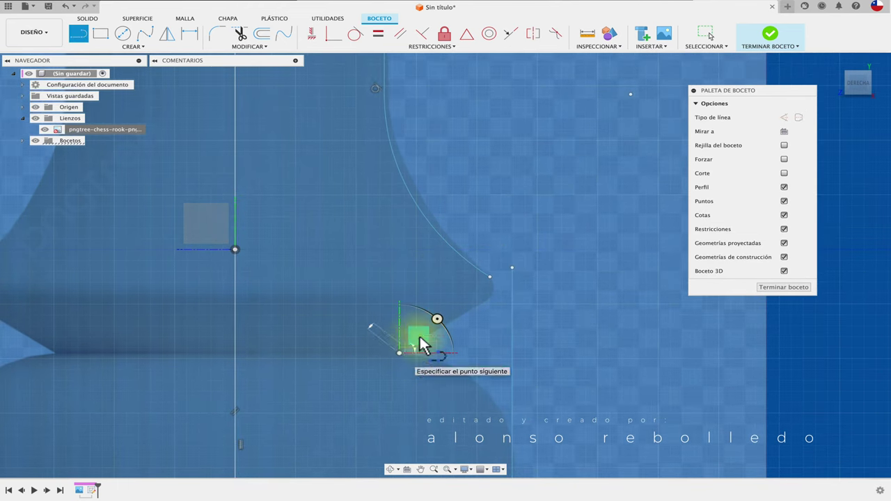
{"action": "left_click", "coordinate": [492, 297]}
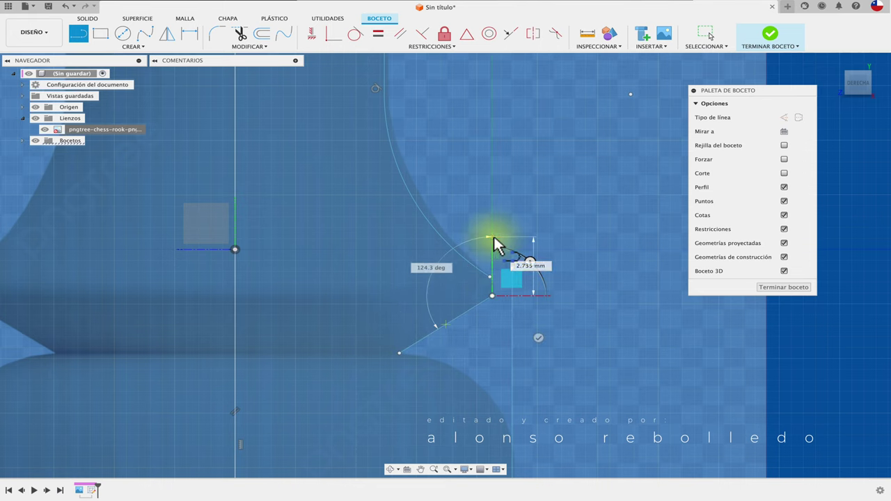
{"action": "left_click", "coordinate": [493, 235]}
{"action": "key", "text": "Escape"}
{"action": "scroll", "coordinate": [509, 277], "scroll_direction": "up", "scroll_amount": 3}
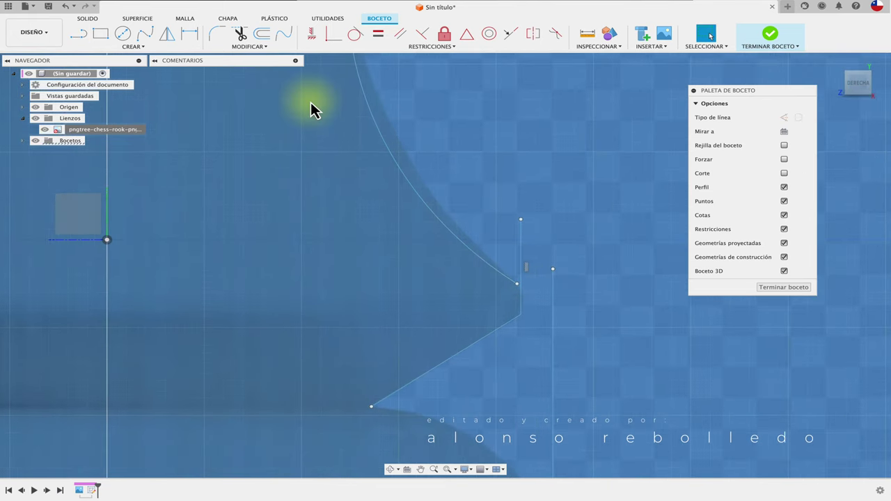
Extend the arc to the vertical line and trim the vertical segment above it
{"action": "left_click", "coordinate": [247, 46]}
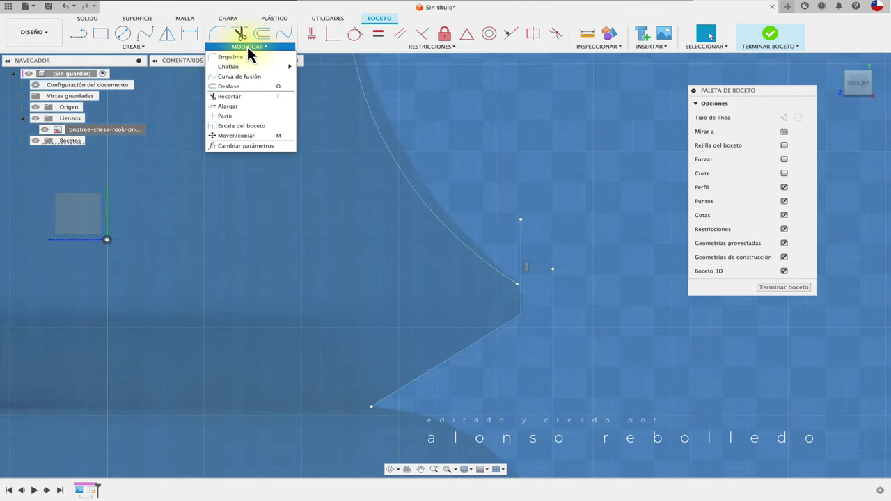
{"action": "left_click", "coordinate": [233, 106]}
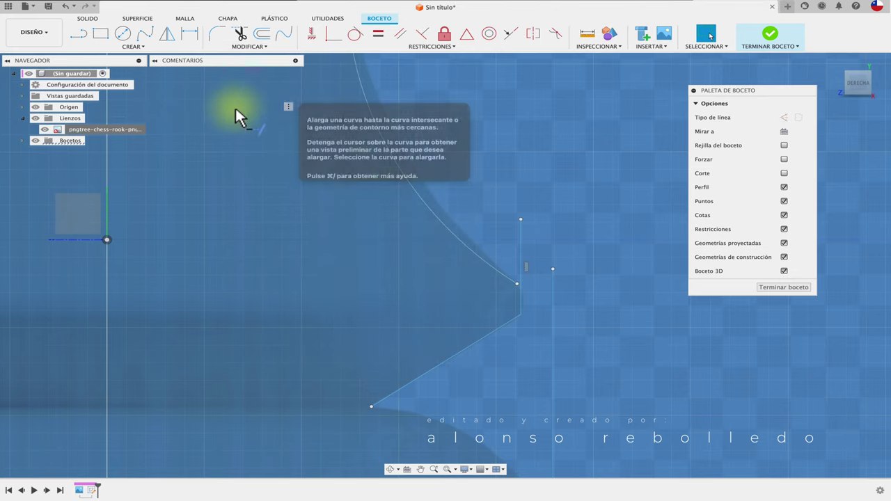
{"action": "left_click", "coordinate": [486, 258]}
{"action": "key", "text": "t"}
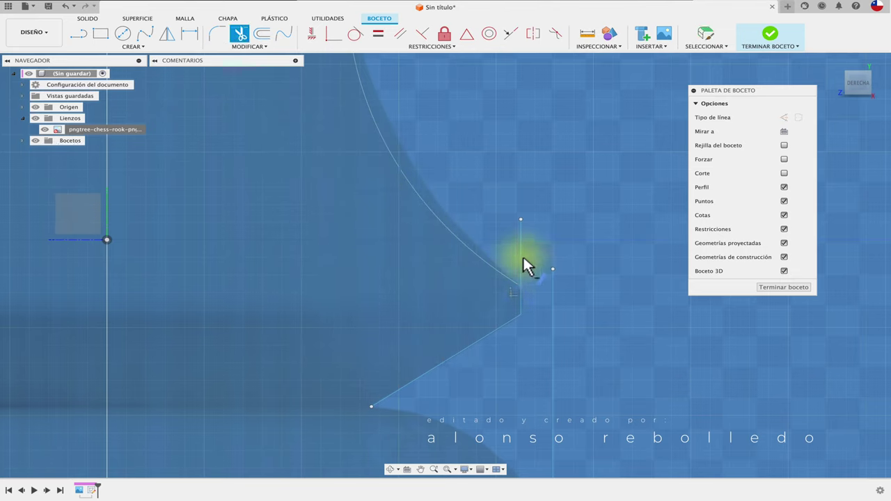
{"action": "left_click", "coordinate": [520, 255]}
{"action": "scroll", "coordinate": [529, 211], "scroll_direction": "down", "scroll_amount": 2}
Draw a concave three-point arc from the lower spike point down to the base's vertical edge
{"action": "scroll", "coordinate": [530, 212], "scroll_direction": "down", "scroll_amount": 1}
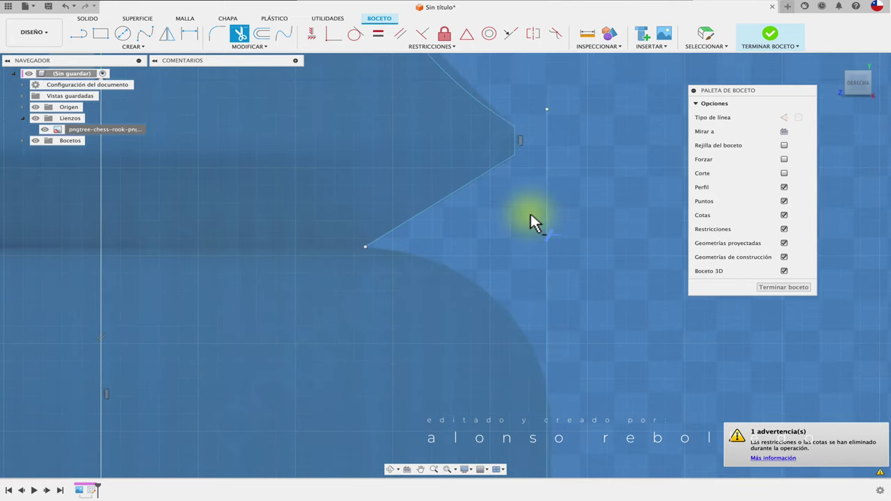
{"action": "scroll", "coordinate": [529, 212], "scroll_direction": "down", "scroll_amount": 1}
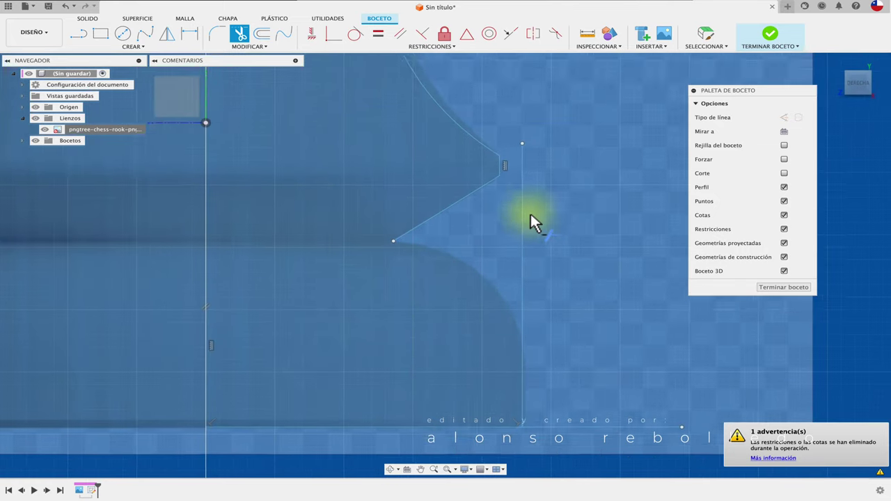
{"action": "left_click", "coordinate": [143, 49]}
{"action": "left_click", "coordinate": [167, 90]}
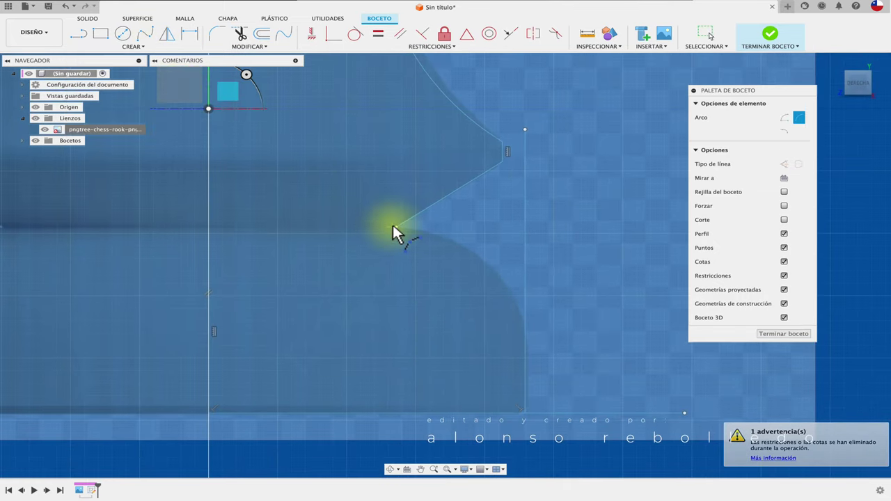
{"action": "left_click", "coordinate": [396, 227]}
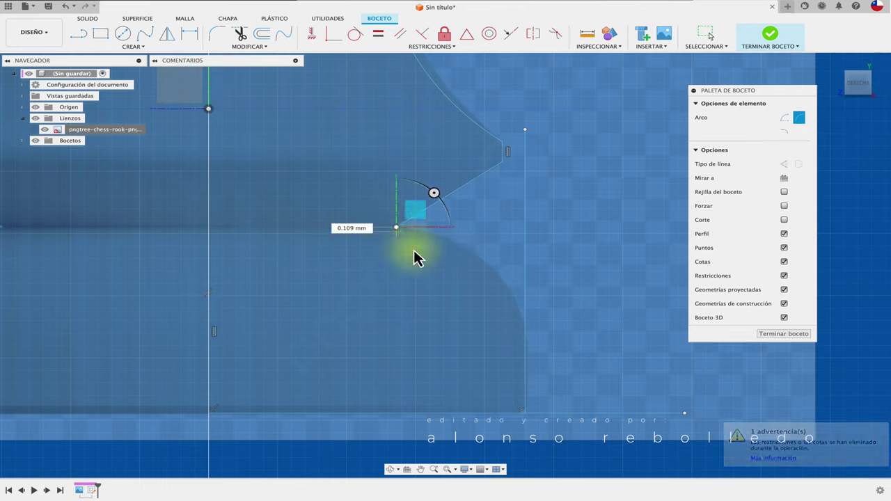
{"action": "left_click", "coordinate": [526, 321]}
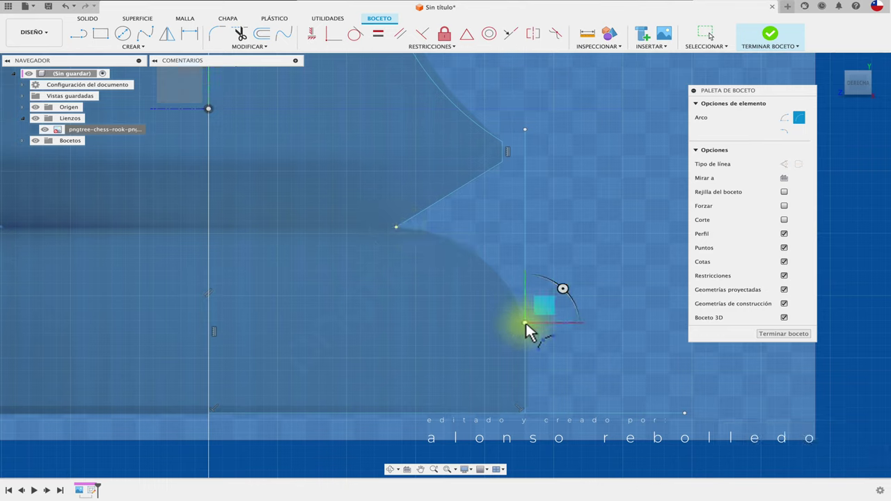
{"action": "left_click", "coordinate": [495, 276]}
{"action": "scroll", "coordinate": [572, 293], "scroll_direction": "down", "scroll_amount": 2}
{"action": "key", "text": "Escape"}
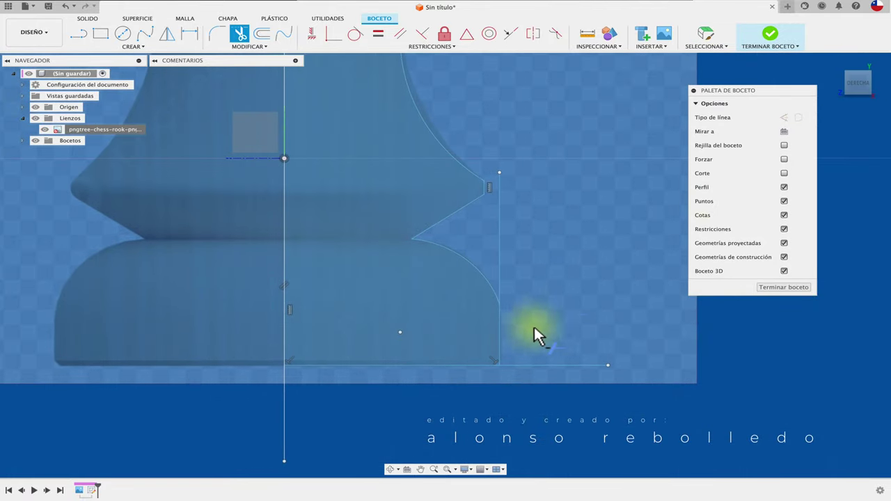
Trim the stray segments above the new arc, past and below the bottom edge, and beside the arc
{"action": "left_click", "coordinate": [497, 276]}
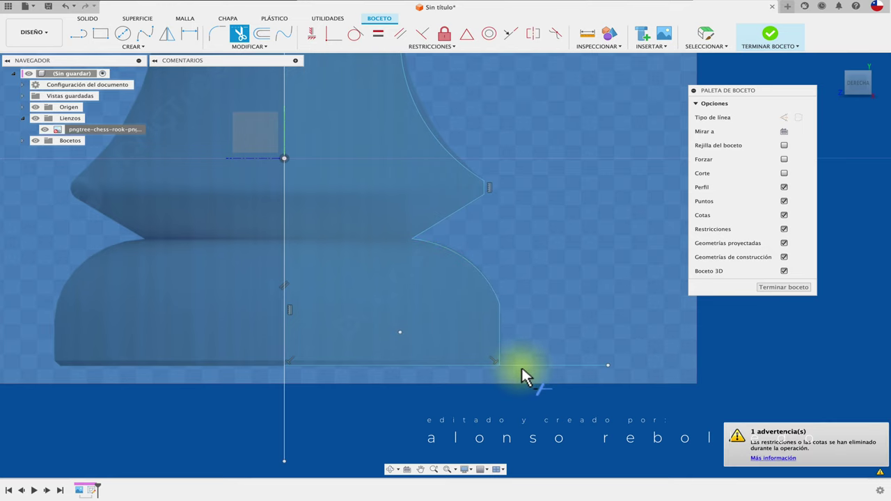
{"action": "left_click", "coordinate": [523, 365]}
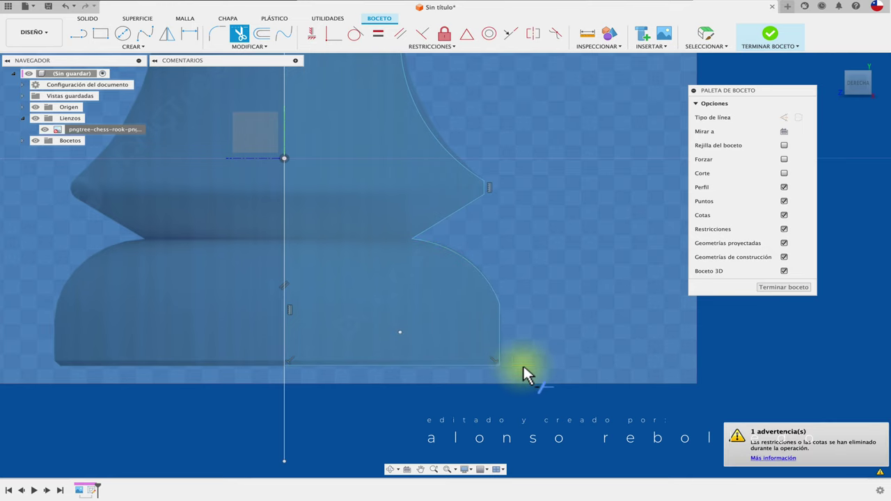
{"action": "left_click", "coordinate": [285, 392]}
{"action": "scroll", "coordinate": [396, 243], "scroll_direction": "up", "scroll_amount": 2}
{"action": "scroll", "coordinate": [396, 244], "scroll_direction": "up", "scroll_amount": 2}
{"action": "scroll", "coordinate": [396, 244], "scroll_direction": "up", "scroll_amount": 2}
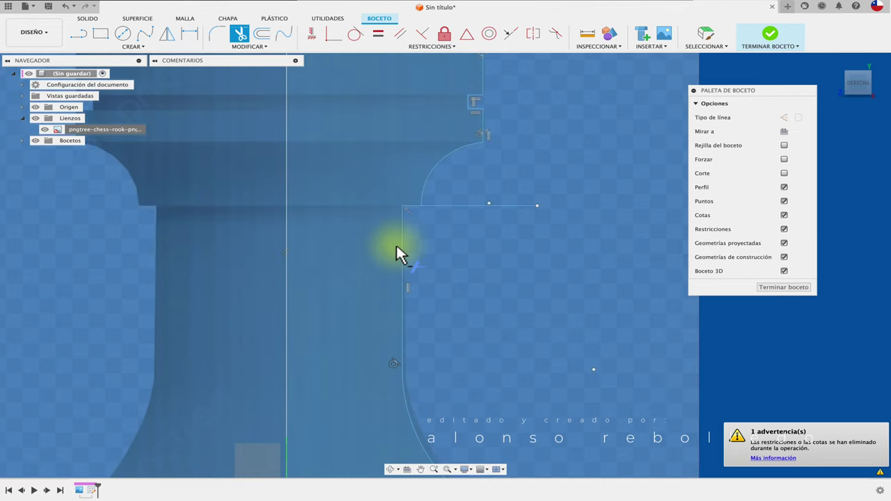
{"action": "left_click", "coordinate": [454, 239]}
{"action": "scroll", "coordinate": [495, 200], "scroll_direction": "down", "scroll_amount": 2}
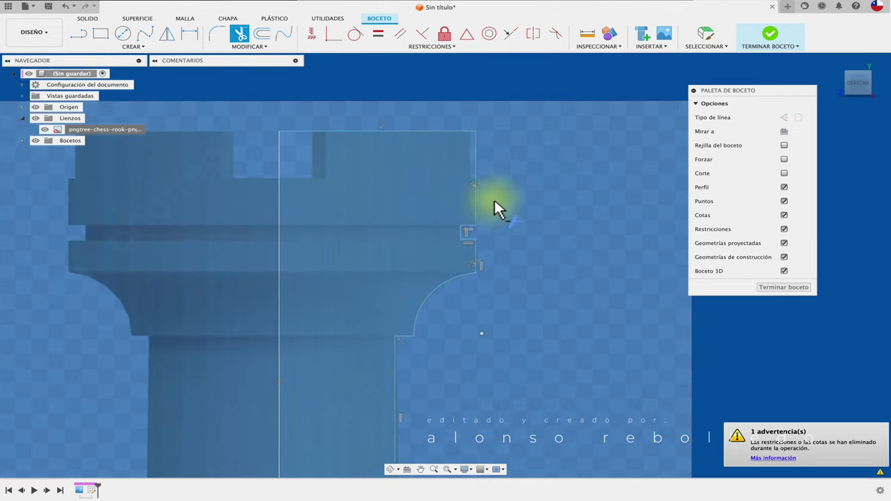
{"action": "scroll", "coordinate": [494, 200], "scroll_direction": "up", "scroll_amount": 2}
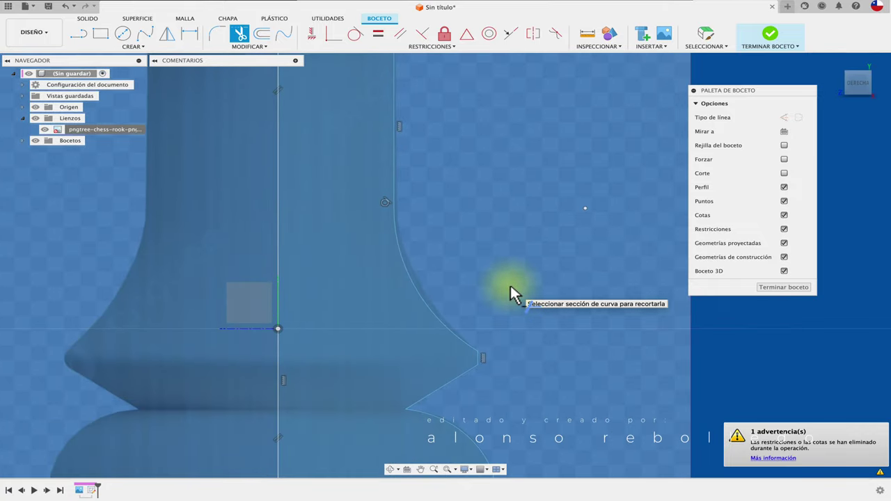
{"action": "scroll", "coordinate": [515, 363], "scroll_direction": "up", "scroll_amount": 5}
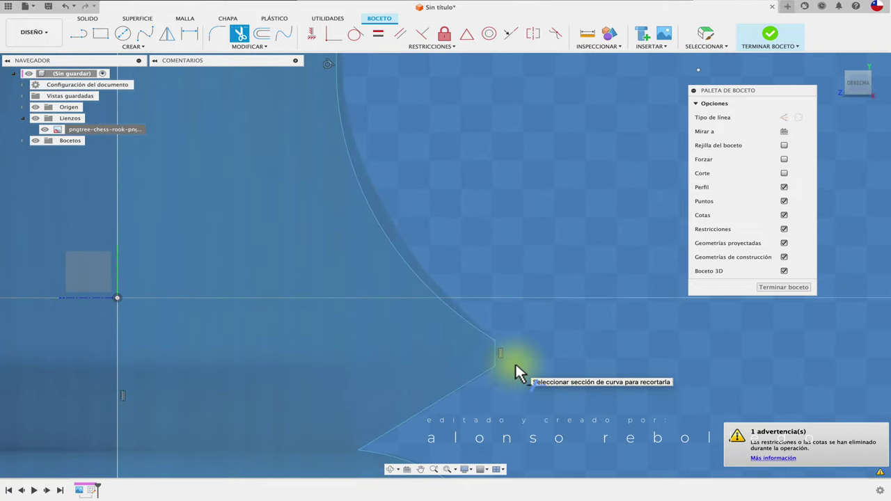
{"action": "scroll", "coordinate": [515, 364], "scroll_direction": "up", "scroll_amount": 3}
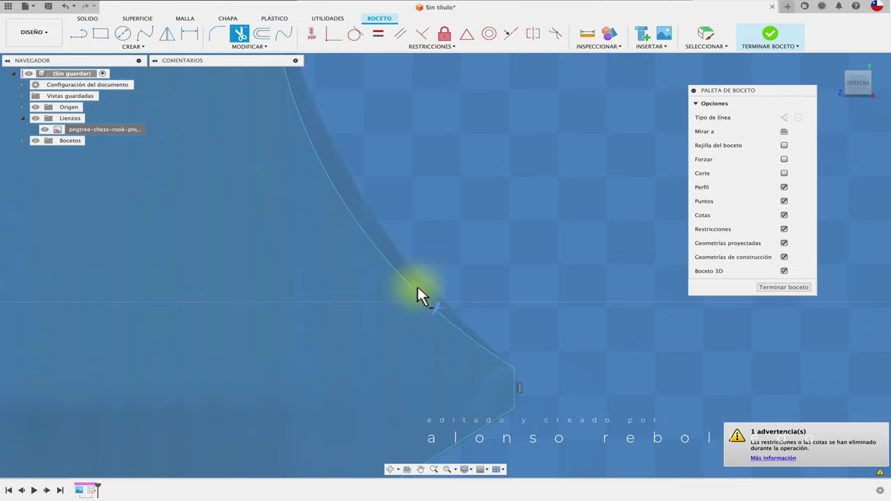
Round the lower diagonal-to-vertical corner at the notch with a 0.20 mm fillet
{"action": "left_click", "coordinate": [122, 33]}
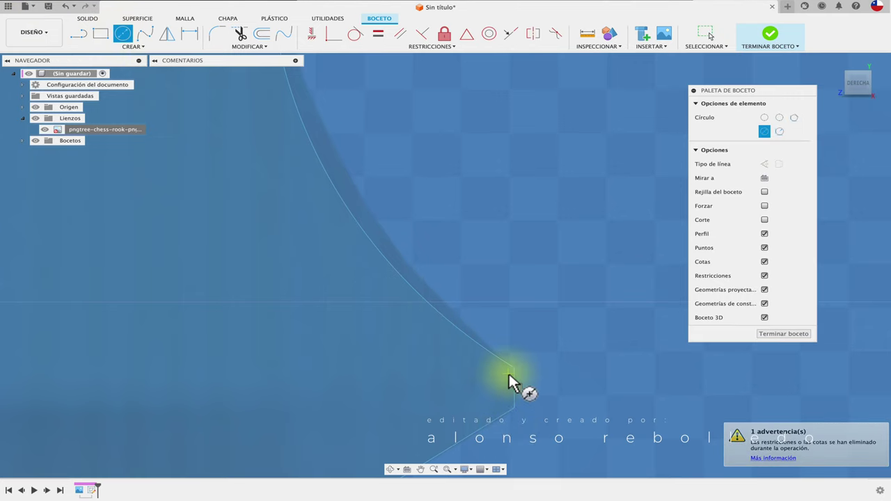
{"action": "left_click", "coordinate": [514, 388]}
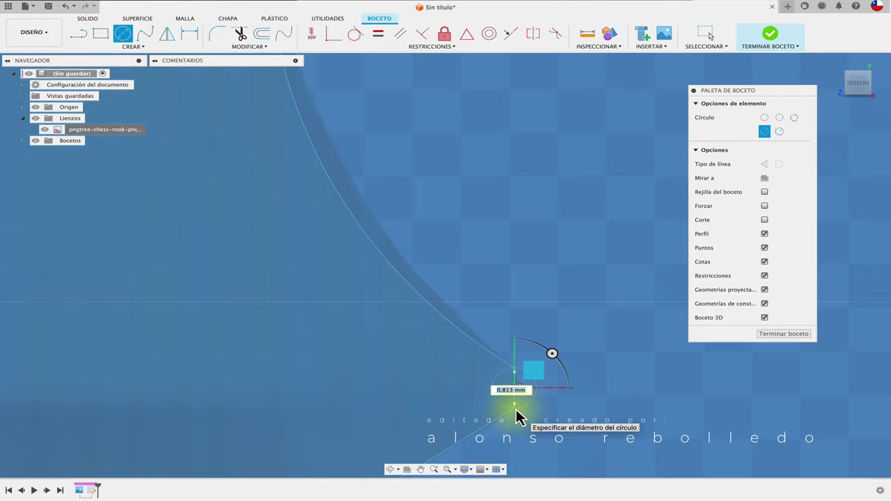
{"action": "key", "text": "Escape"}
{"action": "scroll", "coordinate": [557, 343], "scroll_direction": "up", "scroll_amount": 3}
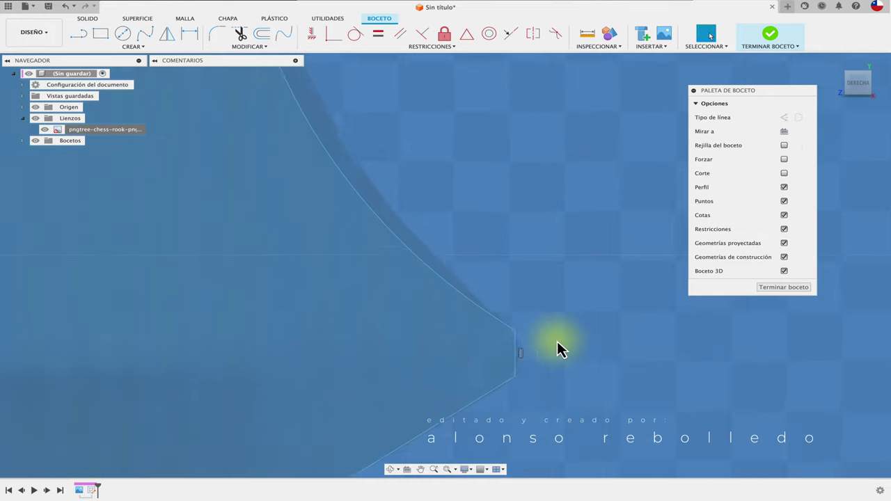
{"action": "left_click", "coordinate": [218, 34]}
{"action": "left_click", "coordinate": [514, 356]}
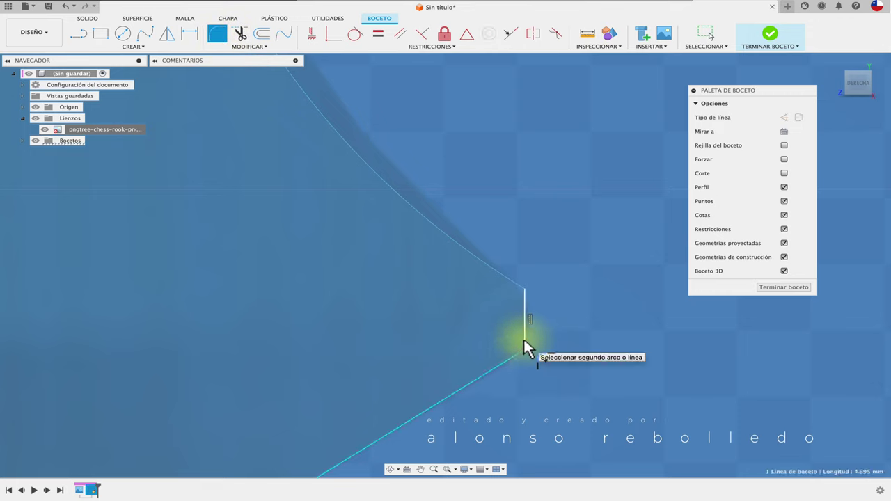
{"action": "left_click", "coordinate": [523, 337]}
{"action": "key", "text": "Return"}
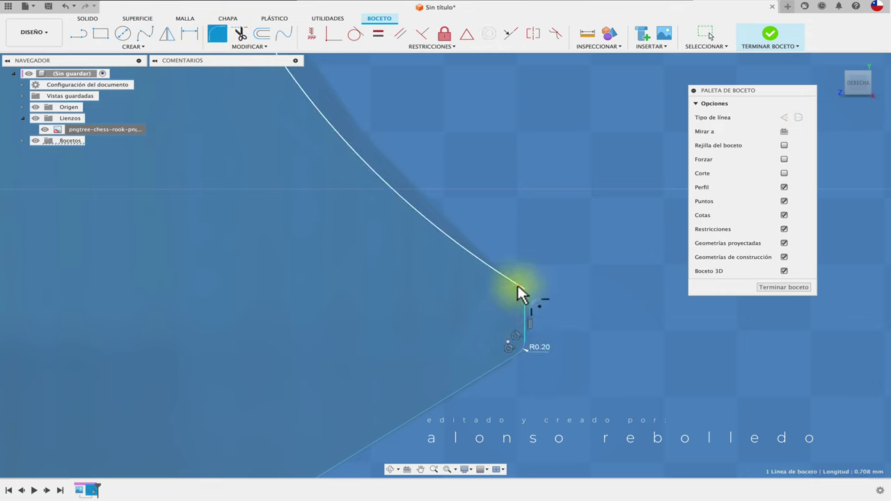
Fillet the upper diagonal-to-vertical point with a 0.566 mm radius
{"action": "left_click", "coordinate": [519, 291]}
{"action": "left_click_drag", "start_coordinate": [531, 297], "coordinate": [529, 296]}
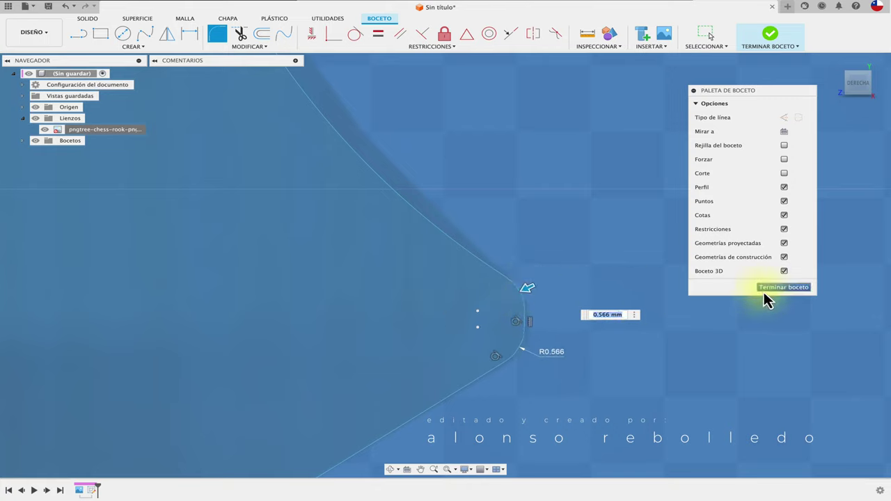
{"action": "key", "text": "Return"}
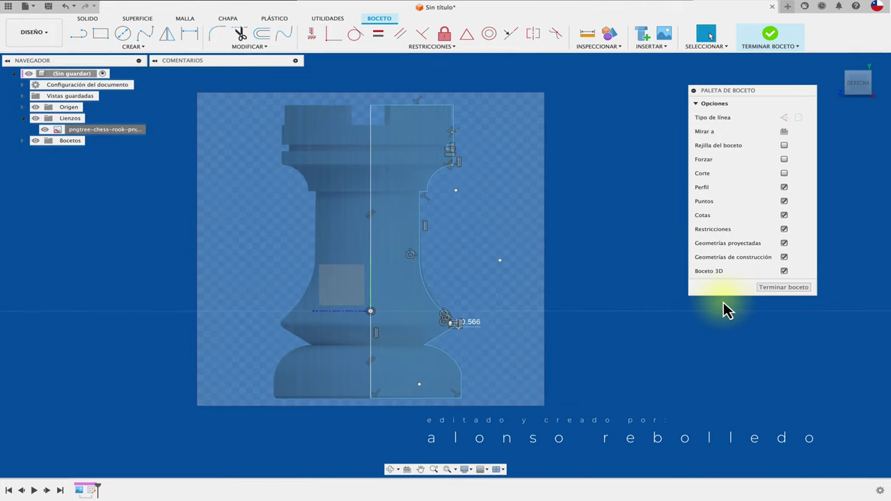
Finish the sketch and revolve the half-profile 360° around the centre line into a new body
{"action": "left_click", "coordinate": [773, 286]}
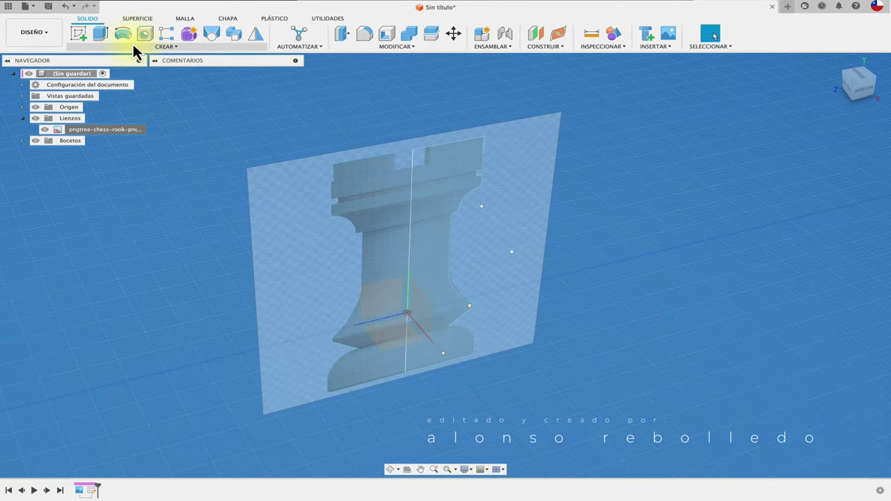
{"action": "left_click", "coordinate": [126, 36]}
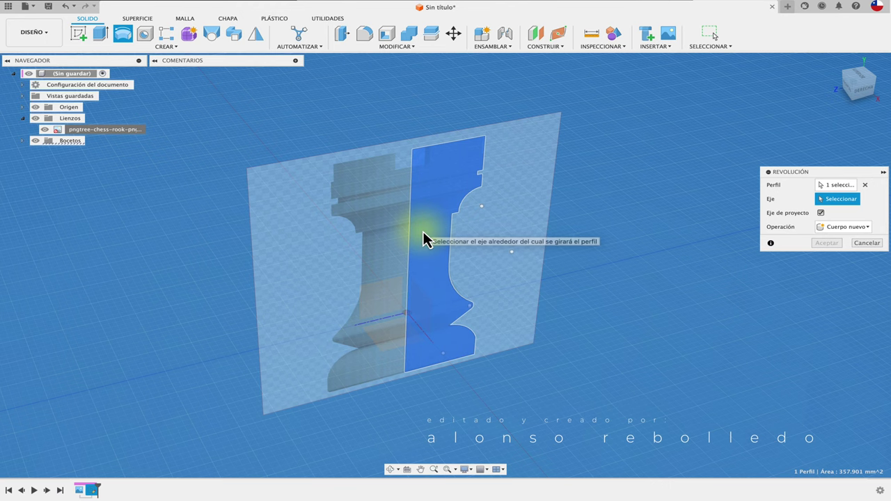
{"action": "left_click", "coordinate": [410, 279]}
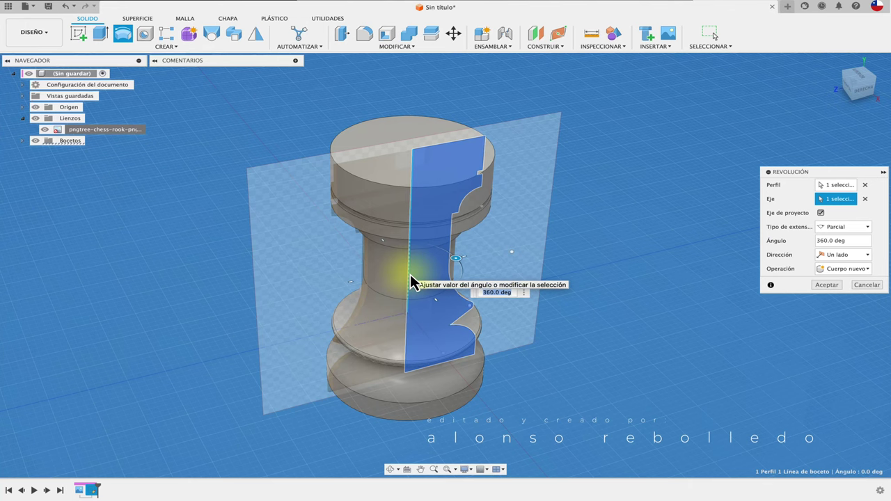
{"action": "left_click", "coordinate": [831, 289]}
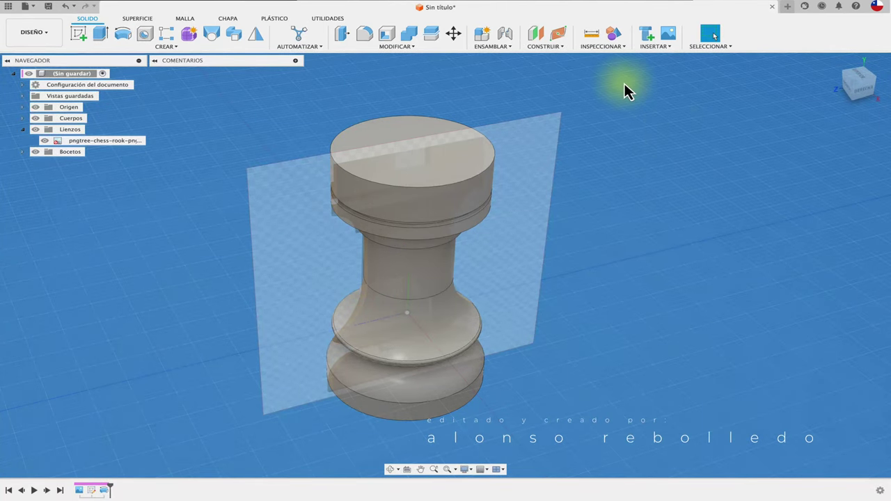
Show component colours and start a new sketch on the rook's top face
{"action": "left_click", "coordinate": [616, 34]}
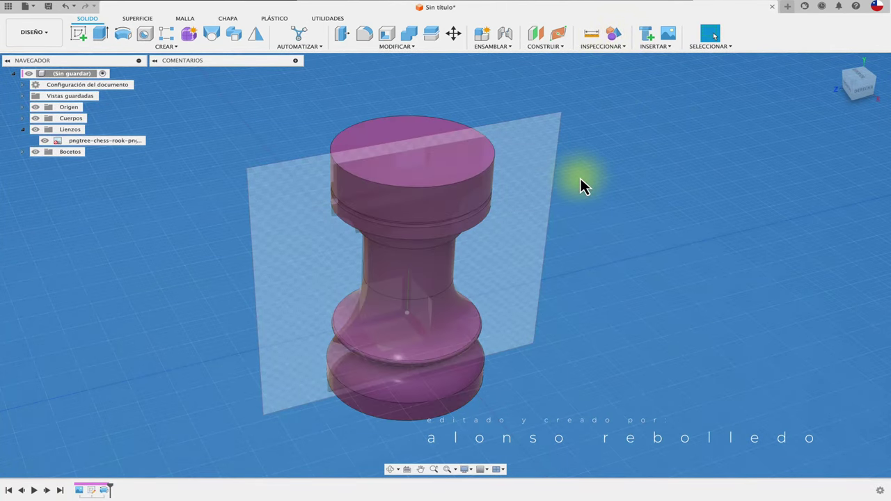
{"action": "scroll", "coordinate": [292, 120], "scroll_direction": "up", "scroll_amount": 2}
{"action": "scroll", "coordinate": [291, 116], "scroll_direction": "up", "scroll_amount": 2}
{"action": "scroll", "coordinate": [209, 98], "scroll_direction": "up", "scroll_amount": 2}
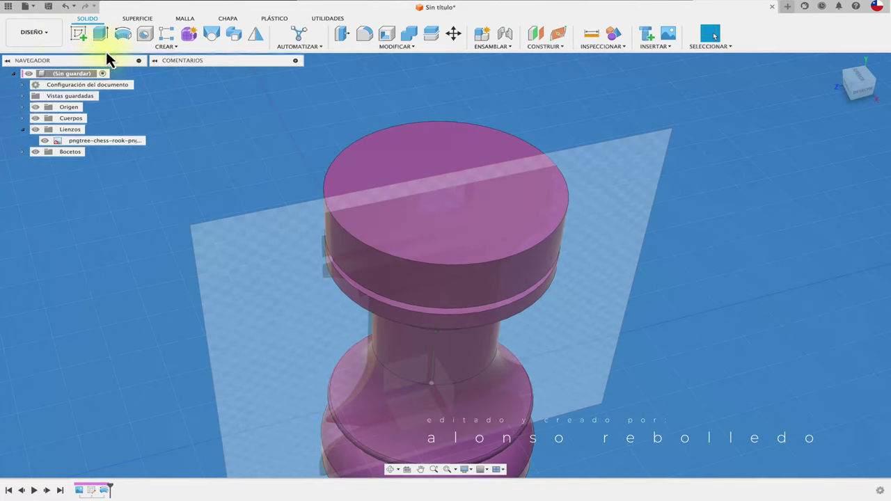
{"action": "left_click", "coordinate": [83, 31]}
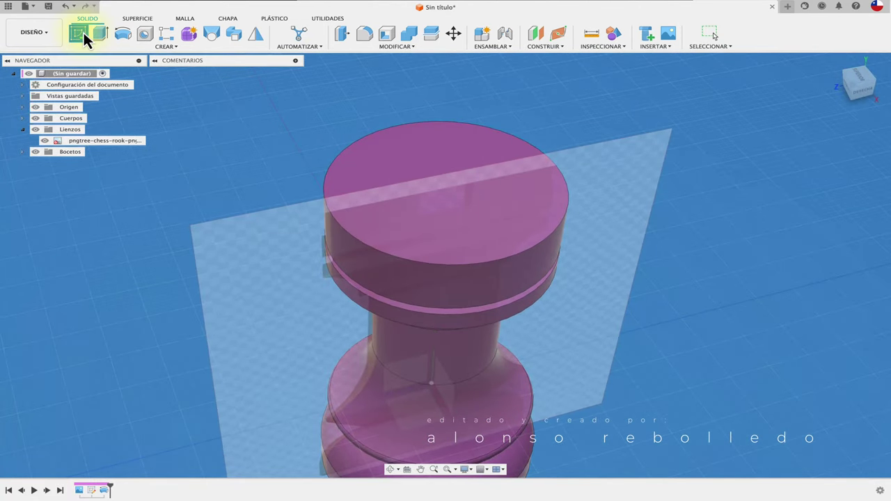
{"action": "left_click", "coordinate": [444, 159]}
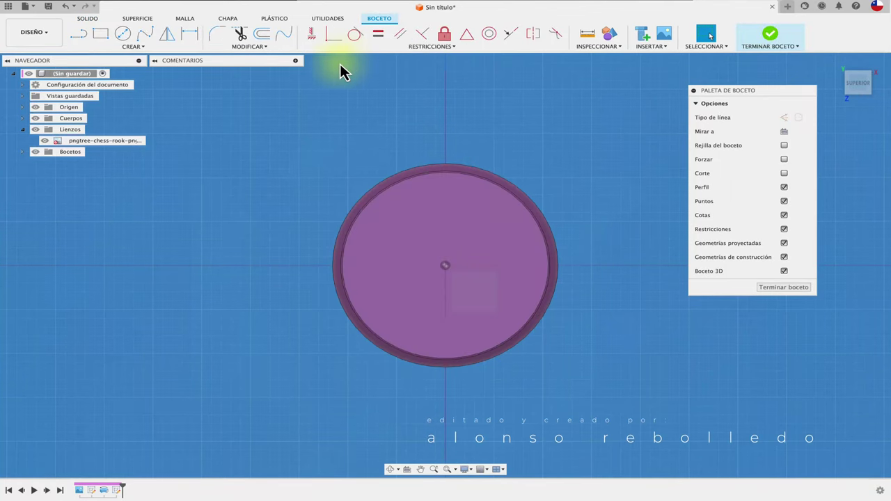
Draw a 14 mm diameter circle centred on the origin and finish the sketch
{"action": "left_click", "coordinate": [123, 33]}
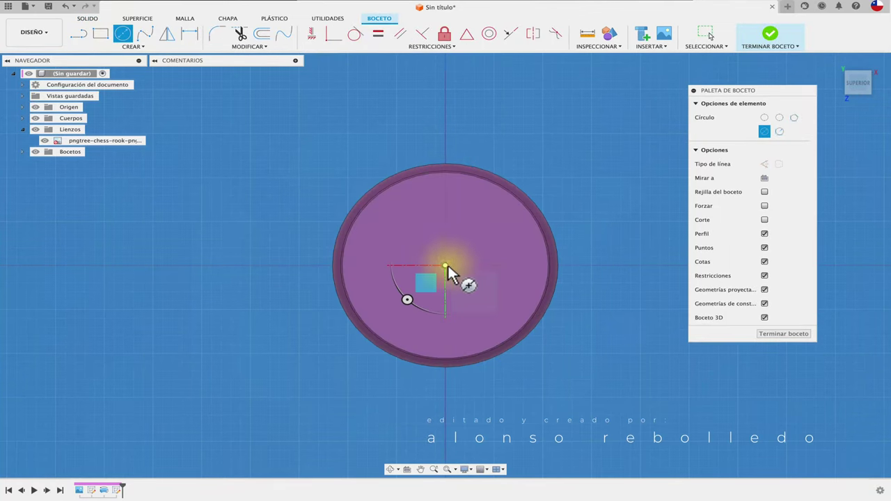
{"action": "left_click", "coordinate": [444, 266]}
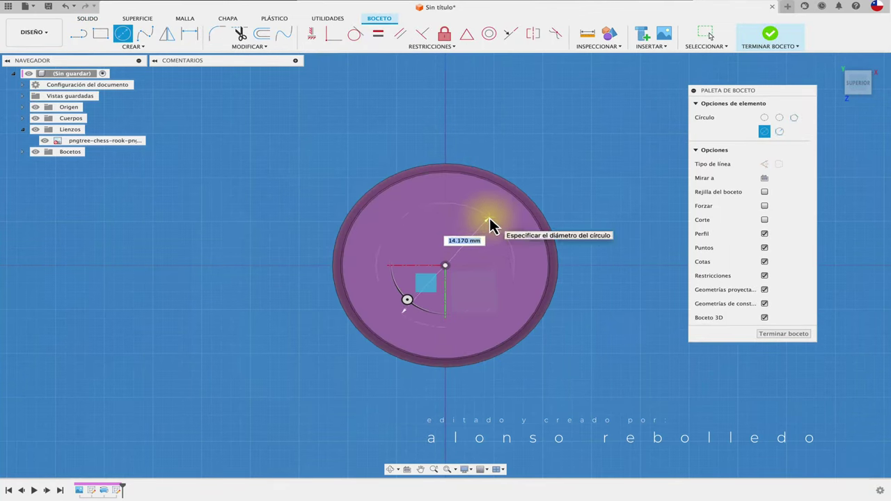
{"action": "type", "text": "14"}
{"action": "key", "text": "Return"}
{"action": "key", "text": "Escape"}
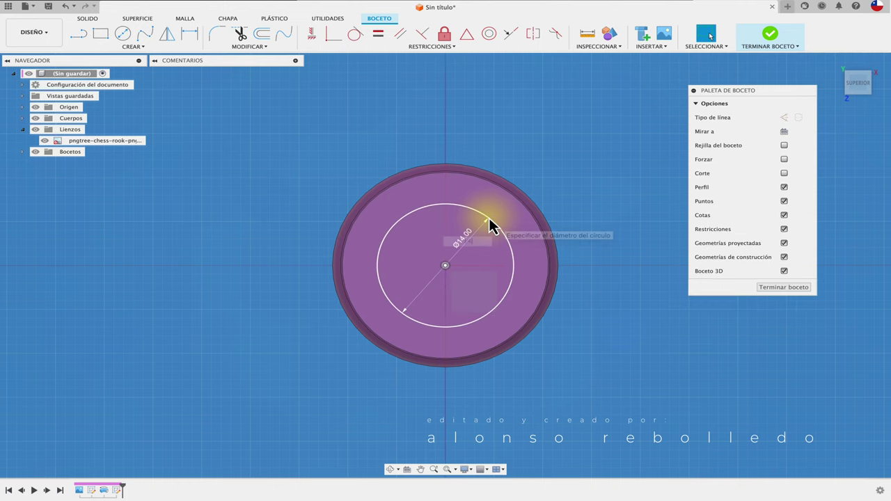
{"action": "left_click", "coordinate": [785, 287]}
Cut-extrude the 14 mm circle -6 mm down into the rook's top
{"action": "key", "text": "e"}
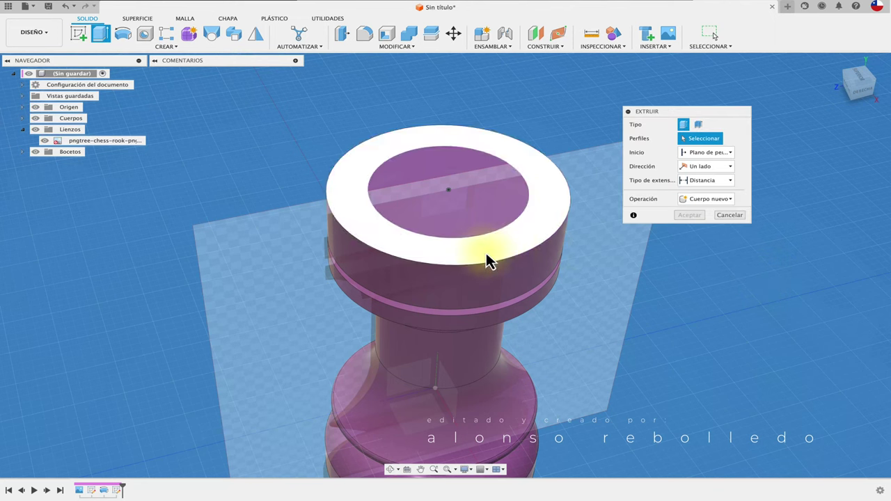
{"action": "left_click", "coordinate": [478, 222]}
{"action": "left_click_drag", "start_coordinate": [452, 190], "coordinate": [450, 230]}
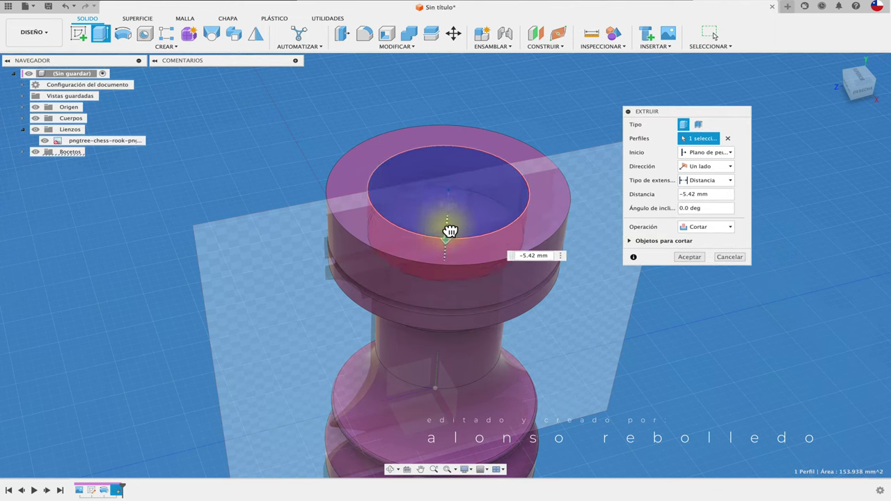
{"action": "left_click", "coordinate": [856, 87]}
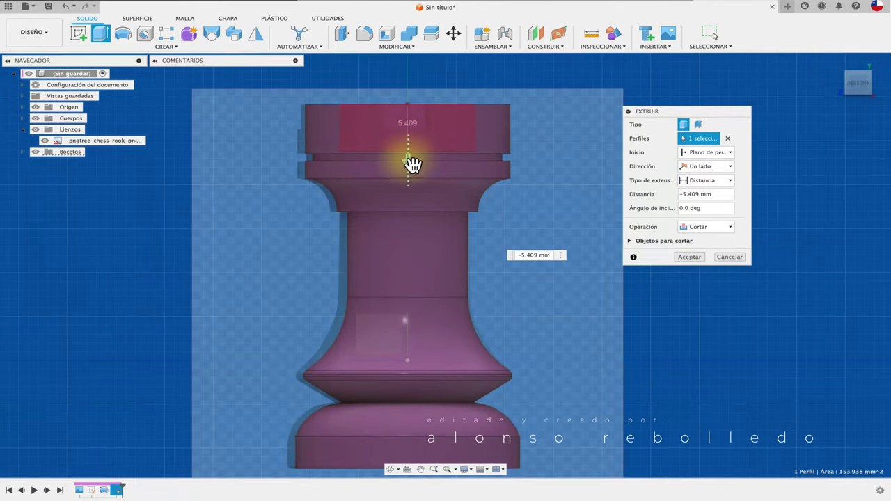
{"action": "left_click_drag", "start_coordinate": [412, 162], "coordinate": [410, 174]}
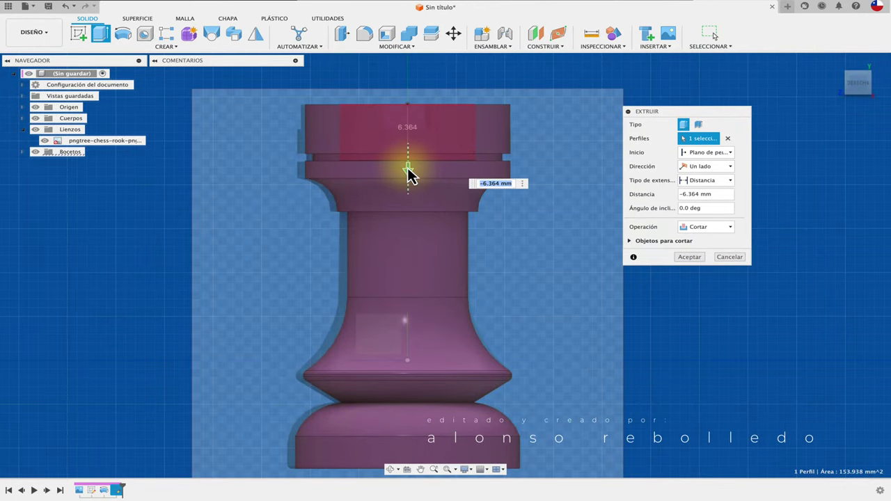
{"action": "type", "text": "-6"}
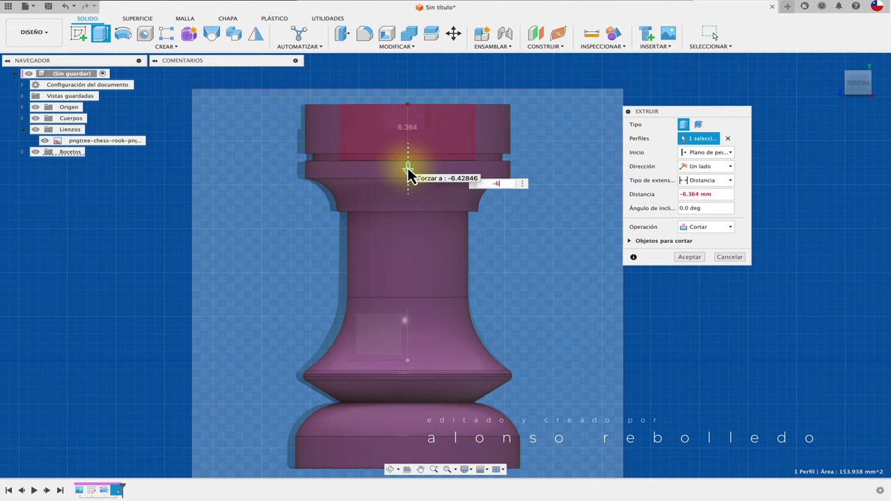
{"action": "left_click", "coordinate": [690, 257]}
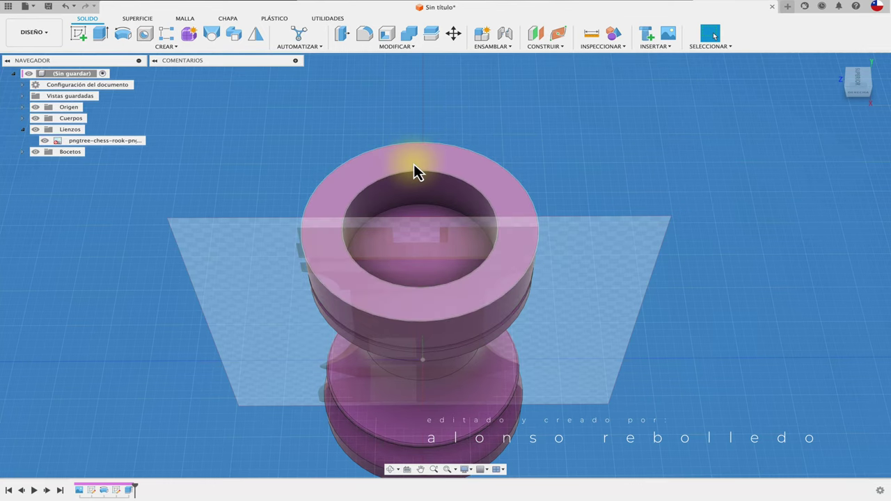
Hide the reference canvas image and place a new sketch on the vertical centre plane
{"action": "left_click", "coordinate": [79, 34]}
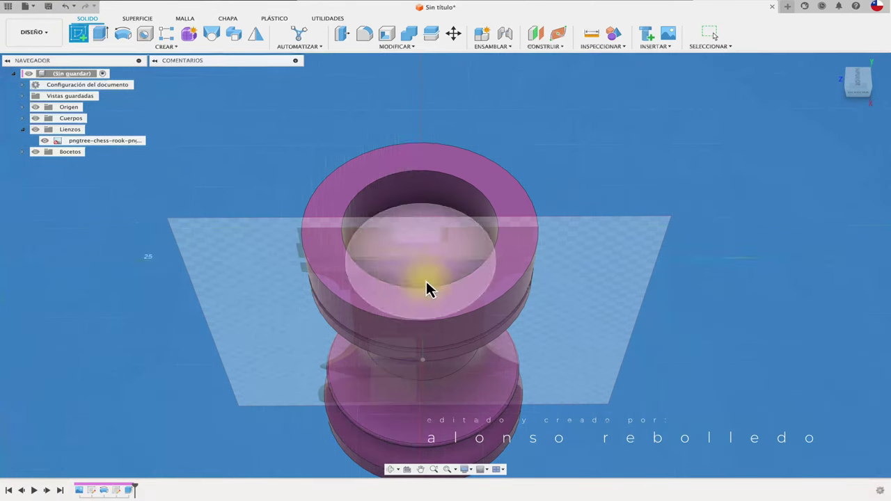
{"action": "left_click", "coordinate": [246, 294]}
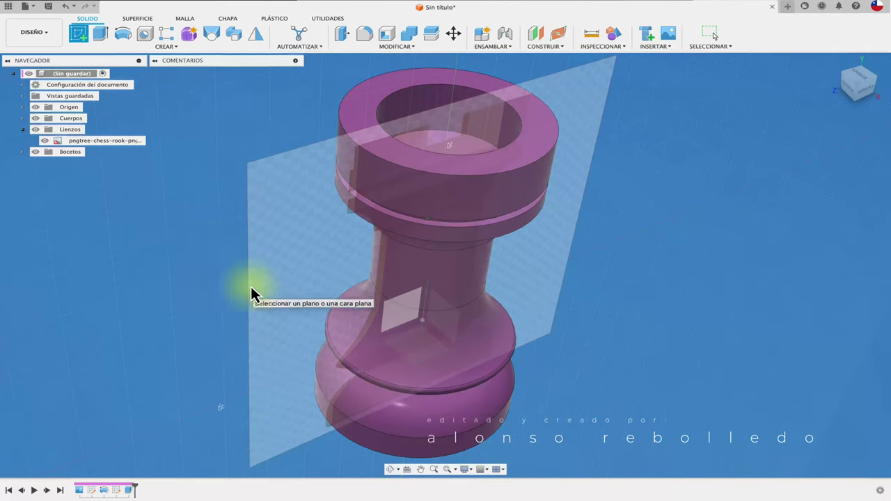
{"action": "left_click", "coordinate": [36, 130]}
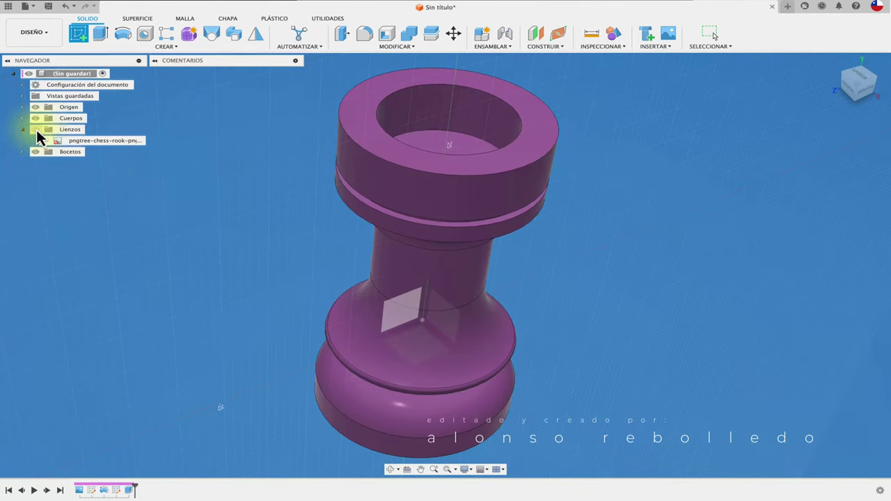
{"action": "left_click", "coordinate": [37, 132]}
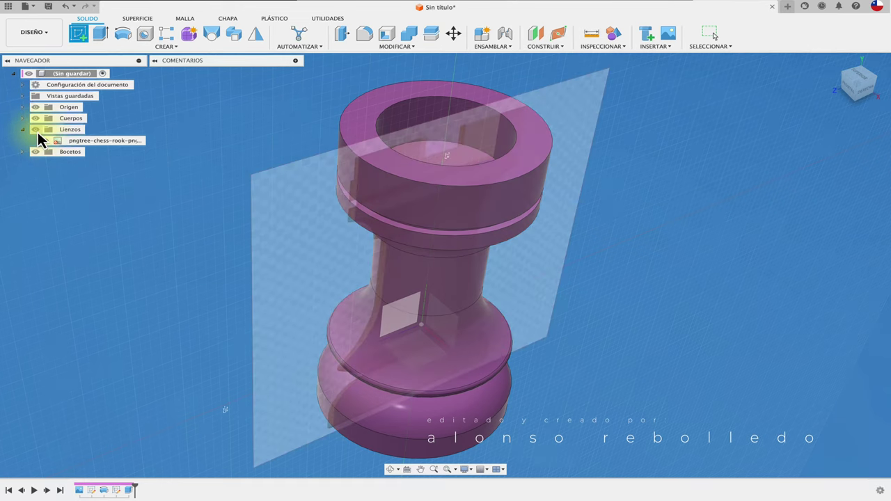
{"action": "left_click", "coordinate": [37, 131]}
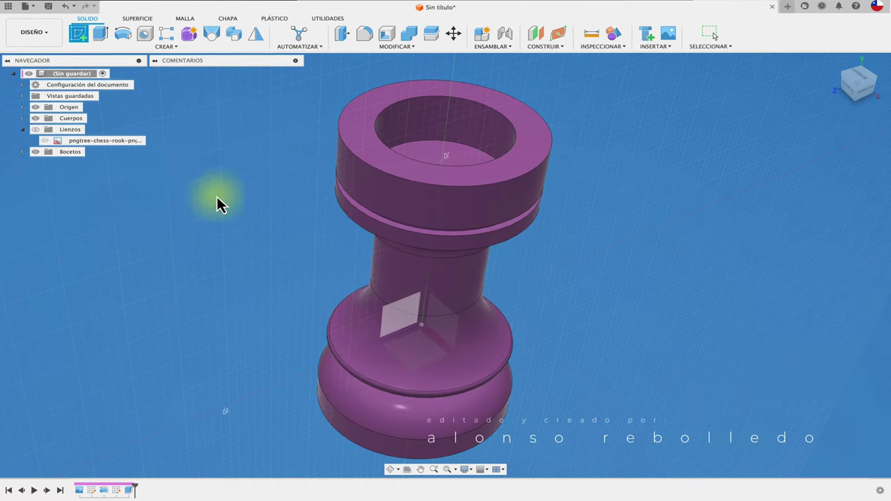
{"action": "left_click", "coordinate": [390, 324]}
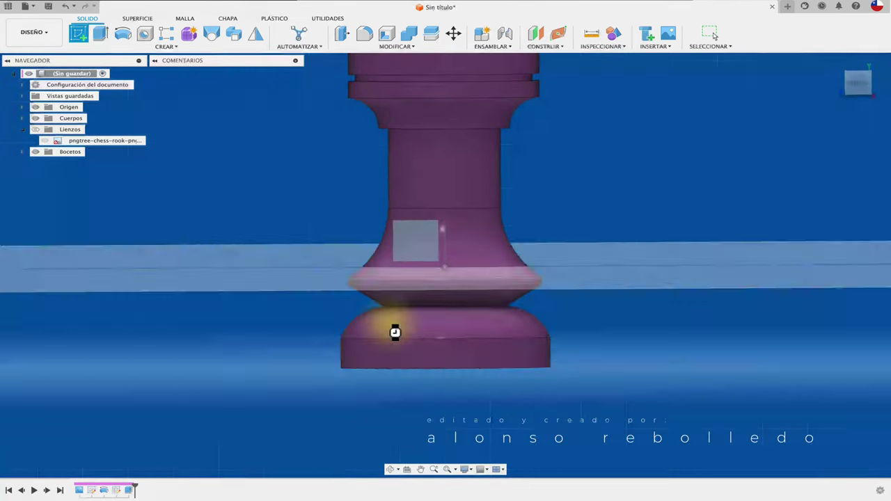
{"action": "scroll", "coordinate": [511, 119], "scroll_direction": "up", "scroll_amount": 3}
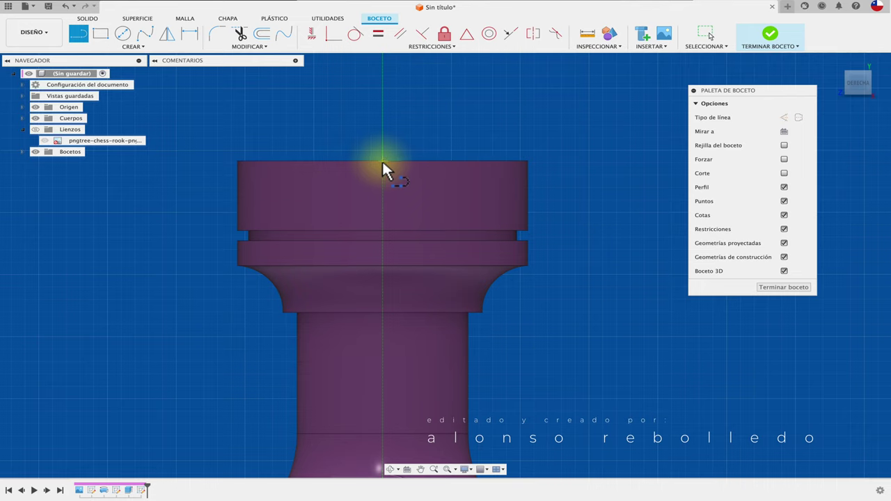
Draw a vertical centre line from above the rook's top down inside the rim
{"action": "left_click", "coordinate": [382, 120]}
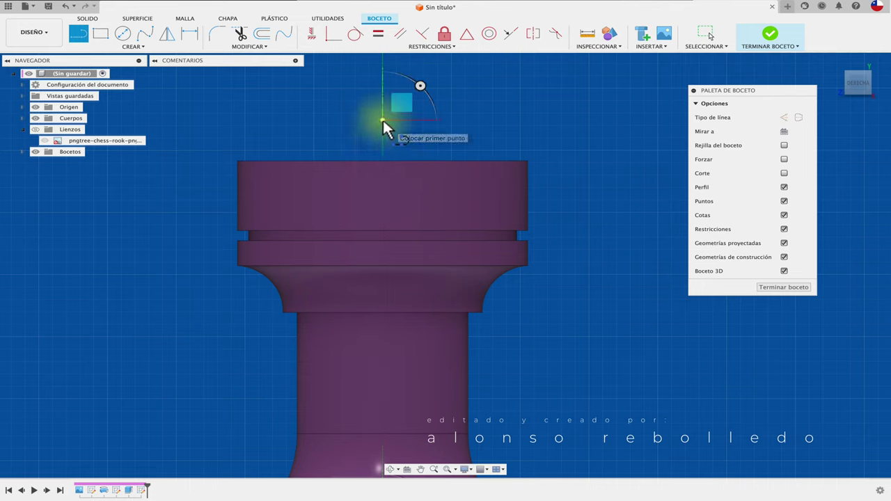
{"action": "left_click", "coordinate": [382, 220]}
{"action": "key", "text": "Escape"}
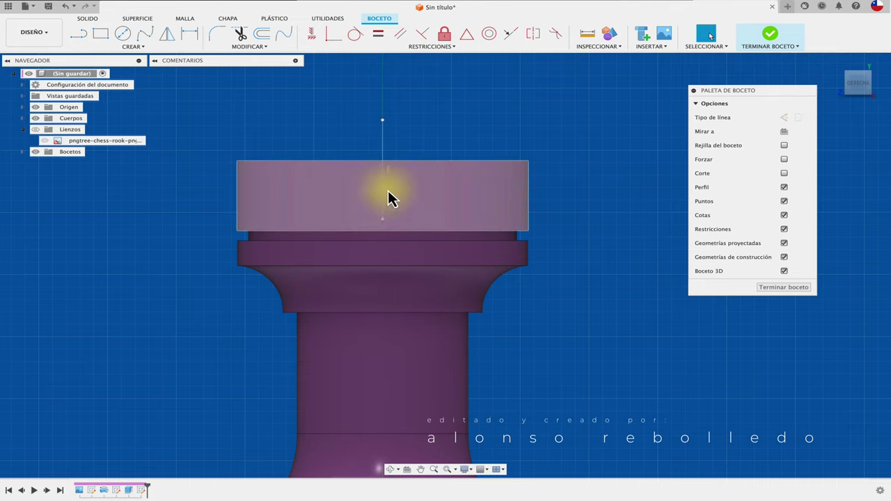
Draw a centre rectangle 10 mm tall and 5 mm wide on the centre line over the top rim
{"action": "left_click", "coordinate": [146, 47]}
{"action": "mouse_move", "coordinate": [105, 67]}
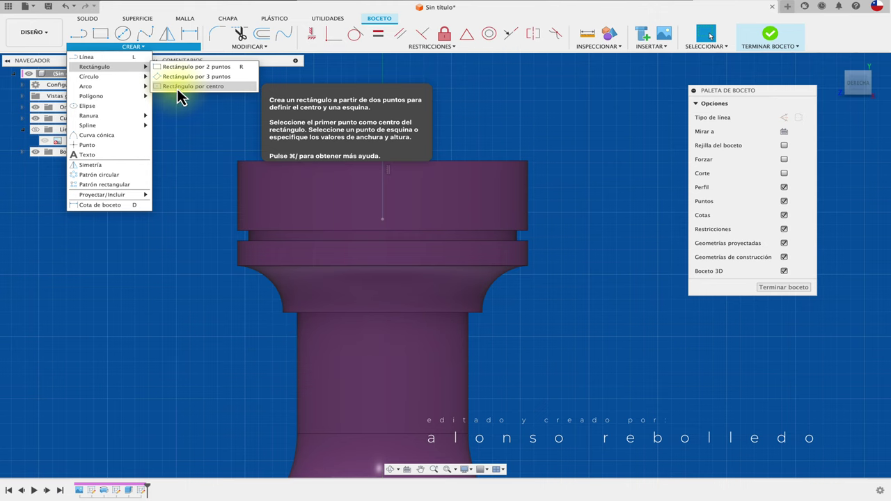
{"action": "left_click", "coordinate": [178, 87]}
{"action": "left_click", "coordinate": [383, 159]}
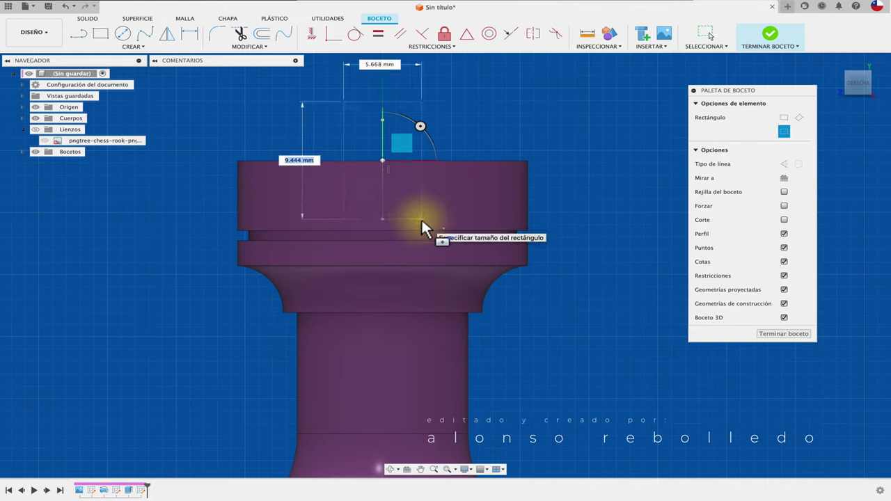
{"action": "type", "text": "10"}
{"action": "key", "text": "Tab"}
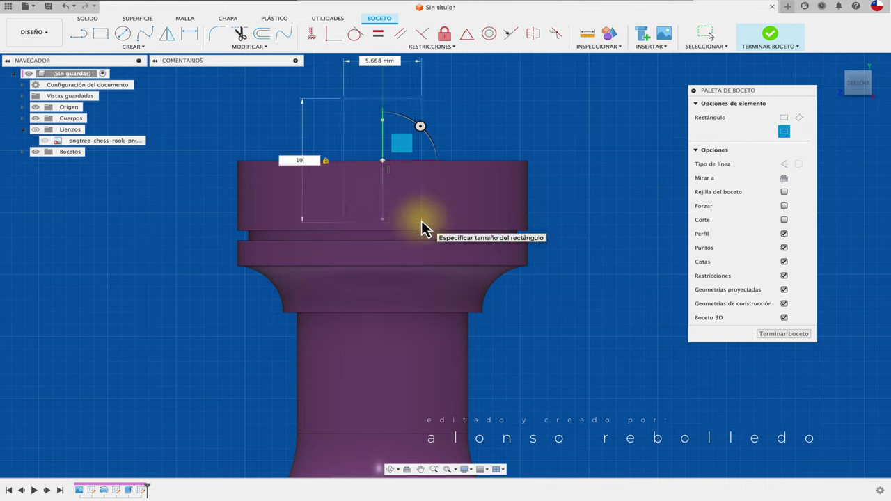
{"action": "key", "text": "Tab"}
{"action": "key", "text": "Tab"}
{"action": "key", "text": "Tab"}
{"action": "key", "text": "Tab"}
{"action": "key", "text": "Tab"}
{"action": "key", "text": "Tab"}
{"action": "key", "text": "Tab"}
{"action": "key", "text": "Tab"}
{"action": "key", "text": "Tab"}
{"action": "type", "text": "5"}
{"action": "key", "text": "Return"}
{"action": "mouse_move", "coordinate": [427, 242]}
{"action": "middle_mouse_down", "text": "shift"}
{"action": "mouse_move", "coordinate": [332, 255]}
{"action": "mouse_move", "coordinate": [170, 197]}
{"action": "mouse_move", "coordinate": [179, 120]}
{"action": "middle_mouse_up", "text": "shift"}
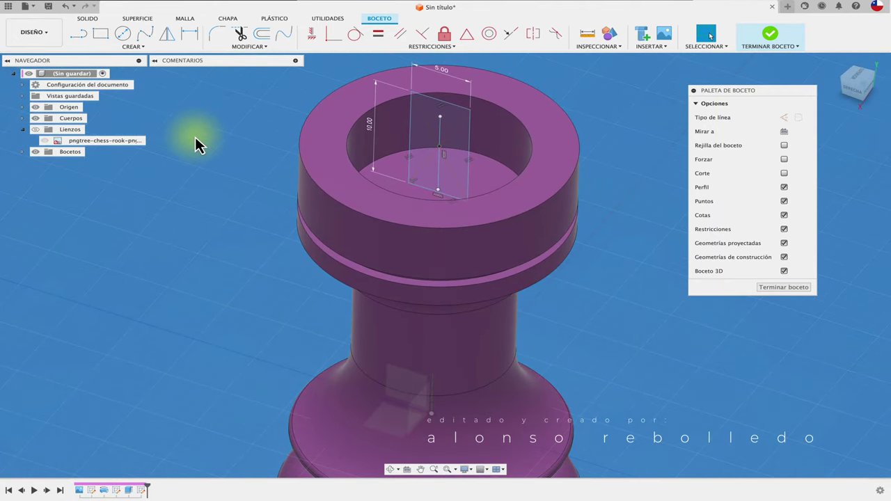
Extrude-cut the rectangle profile about 20 mm (20.237 mm) through one side of the top rim
{"action": "key", "text": "e"}
{"action": "left_click", "coordinate": [449, 167]}
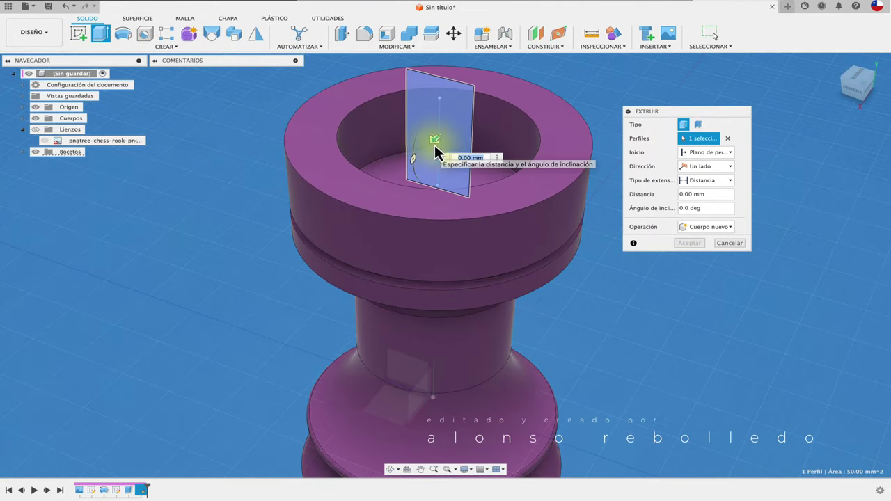
{"action": "left_click_drag", "start_coordinate": [435, 153], "coordinate": [246, 281]}
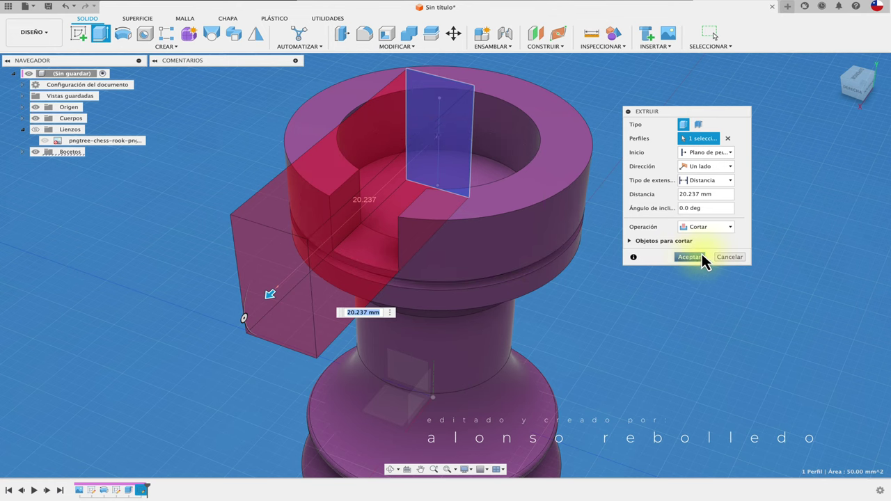
{"action": "left_click", "coordinate": [703, 258]}
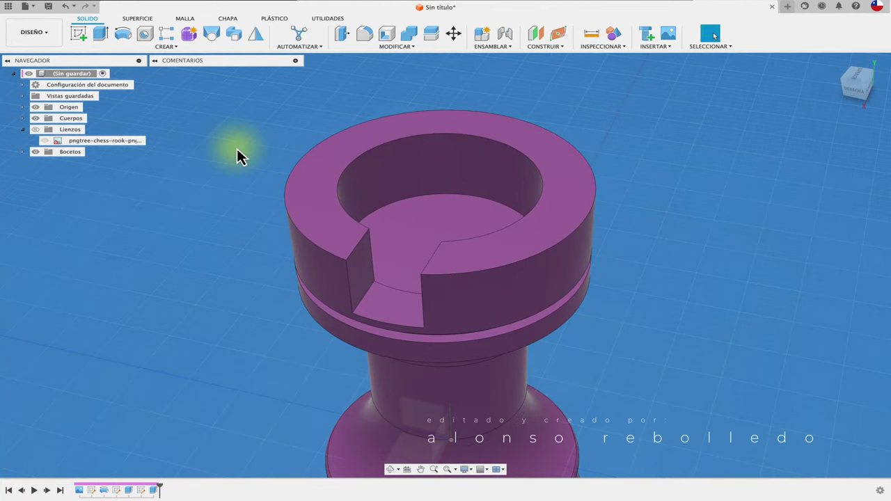
Circular-pattern the slot's wall and floor faces 4 times around the rook's outer cylinder
{"action": "left_click", "coordinate": [186, 48]}
{"action": "mouse_move", "coordinate": [88, 244]}
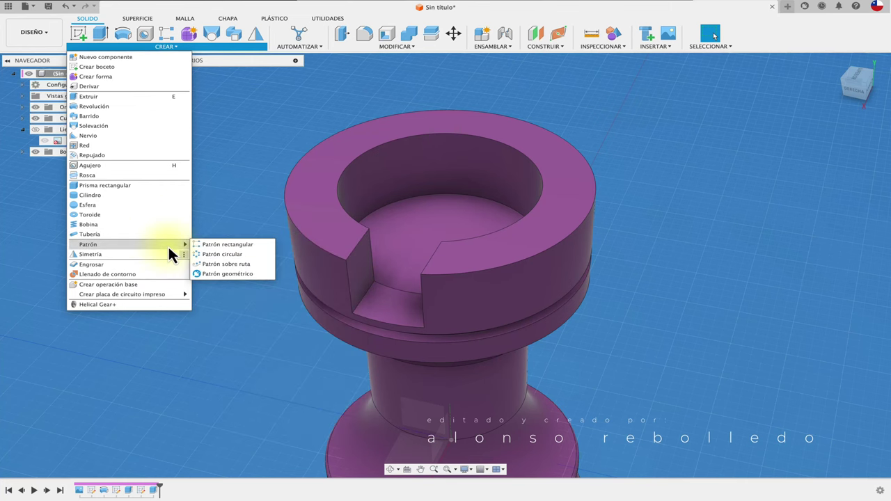
{"action": "left_click", "coordinate": [228, 257]}
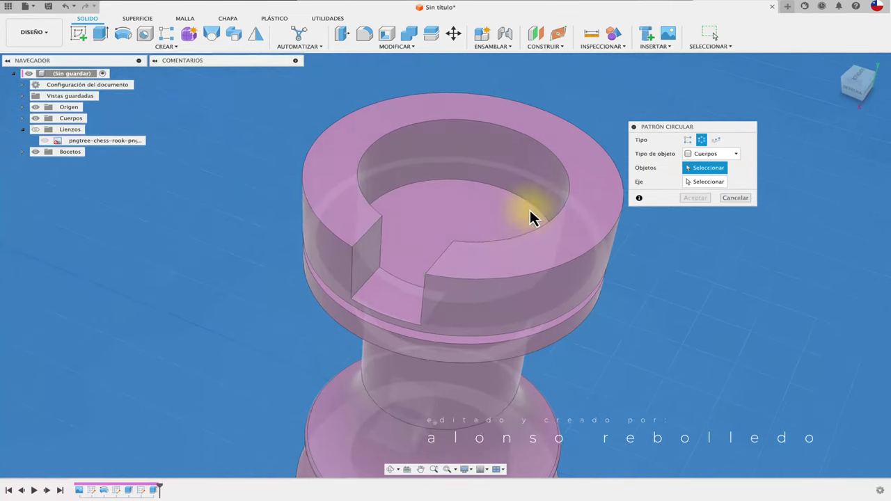
{"action": "left_click", "coordinate": [711, 154]}
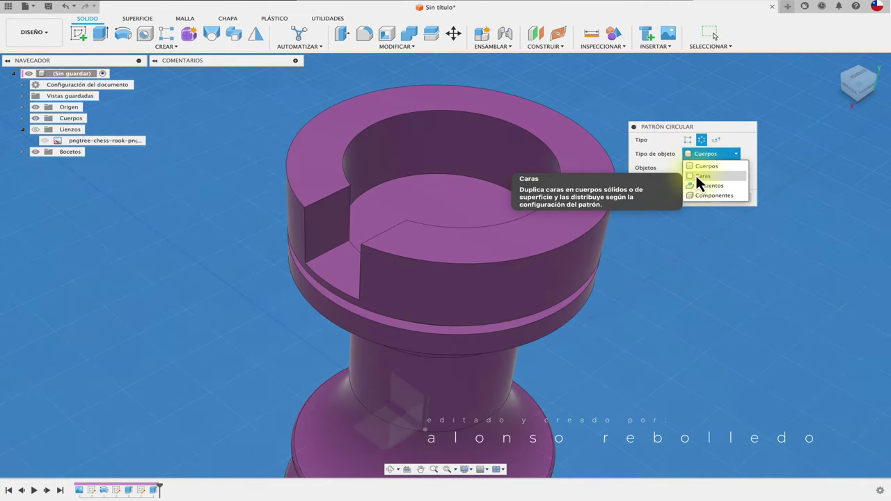
{"action": "left_click", "coordinate": [699, 175]}
{"action": "left_click", "coordinate": [344, 232]}
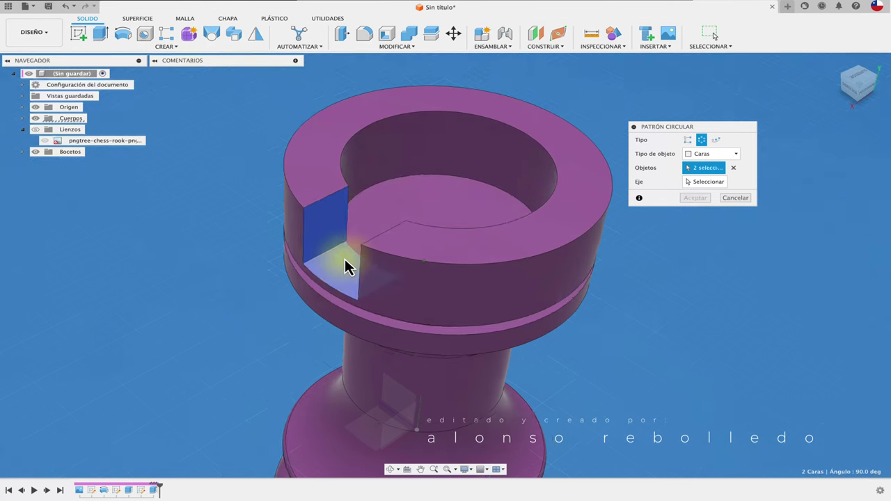
{"action": "left_click", "coordinate": [344, 257]}
{"action": "middle_click_drag", "start_coordinate": [344, 257], "coordinate": [348, 270], "text": "shift"}
{"action": "left_click", "coordinate": [352, 276]}
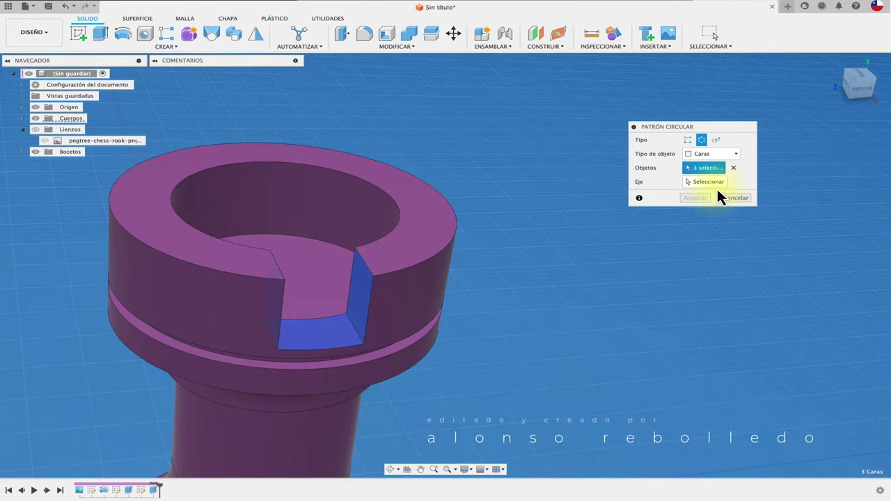
{"action": "left_click", "coordinate": [439, 259]}
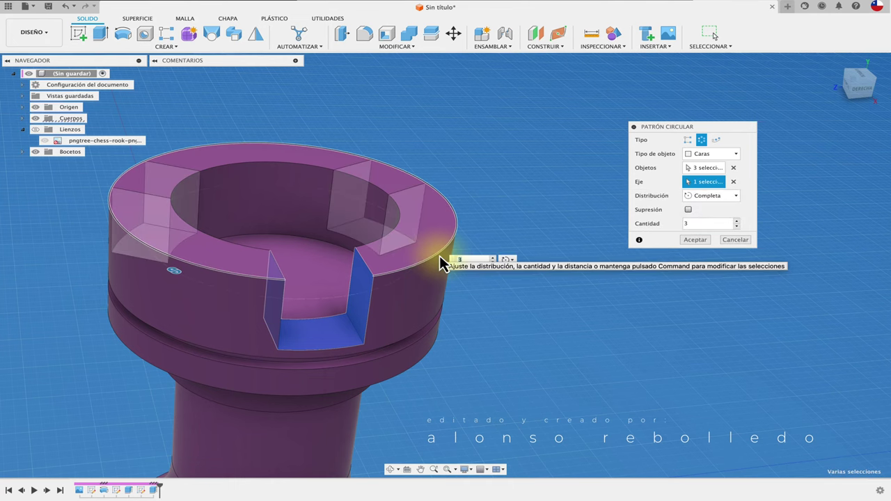
{"action": "middle_click_drag", "start_coordinate": [439, 255], "coordinate": [478, 260], "text": "shift"}
{"action": "type", "text": "4"}
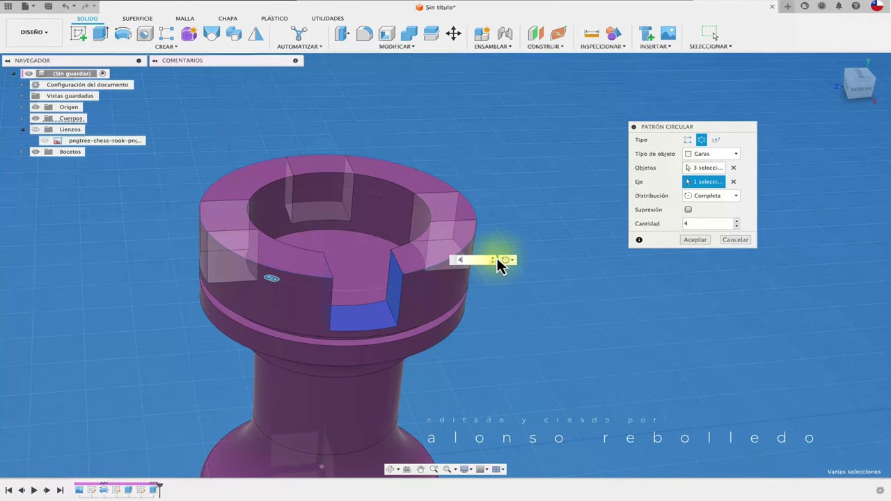
{"action": "left_click", "coordinate": [705, 241]}
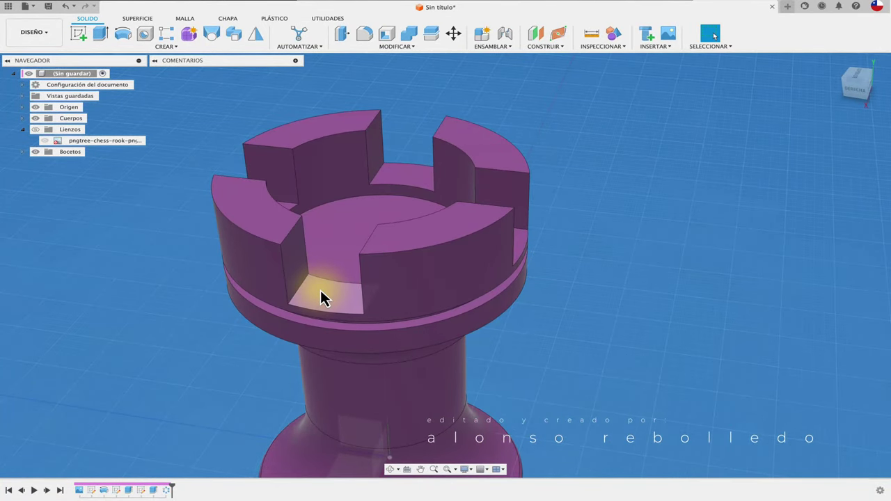
Press-pull the first slot floor face up about 2 mm
{"action": "left_click", "coordinate": [342, 34]}
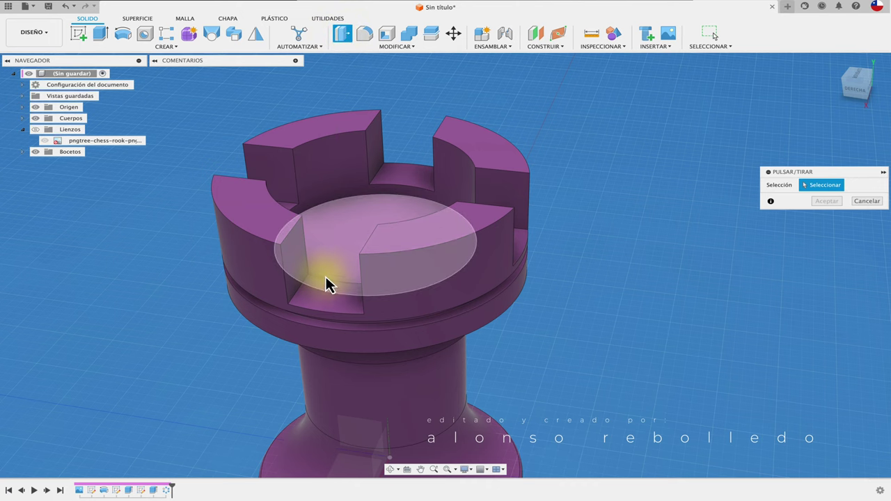
{"action": "left_click", "coordinate": [322, 296]}
{"action": "left_click_drag", "start_coordinate": [324, 291], "coordinate": [319, 270]}
{"action": "type", "text": "2"}
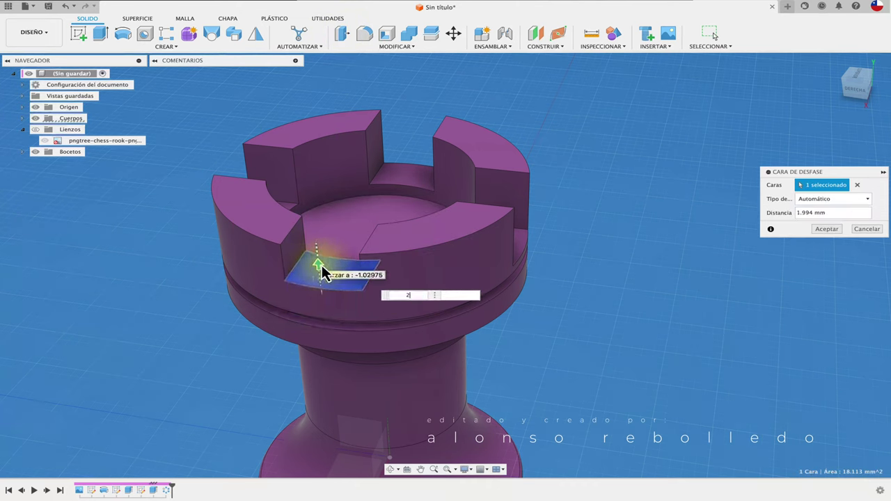
{"action": "left_click", "coordinate": [826, 229]}
{"action": "mouse_move", "coordinate": [717, 240]}
{"action": "middle_mouse_down", "text": "shift"}
{"action": "mouse_move", "coordinate": [630, 248]}
{"action": "mouse_move", "coordinate": [456, 139]}
{"action": "mouse_move", "coordinate": [331, 84]}
{"action": "mouse_move", "coordinate": [342, 43]}
{"action": "middle_mouse_up", "text": "shift"}
{"action": "left_click", "coordinate": [342, 35]}
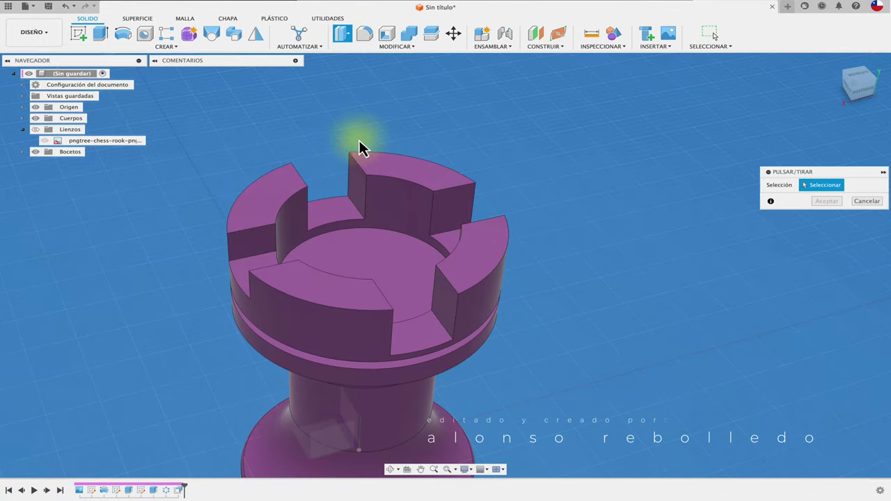
{"action": "left_click", "coordinate": [335, 203]}
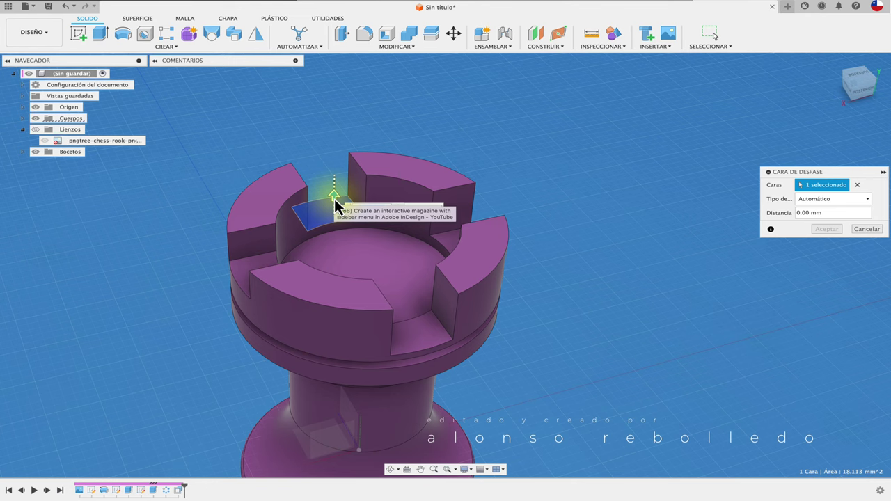
{"action": "key", "text": "Escape"}
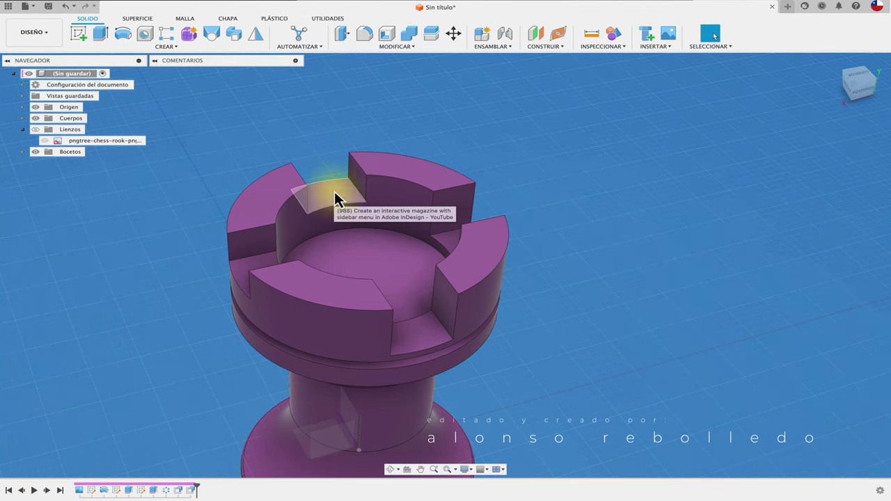
Raise the remaining slot floor faces by 2 mm with Press Pull
{"action": "left_click", "coordinate": [340, 33]}
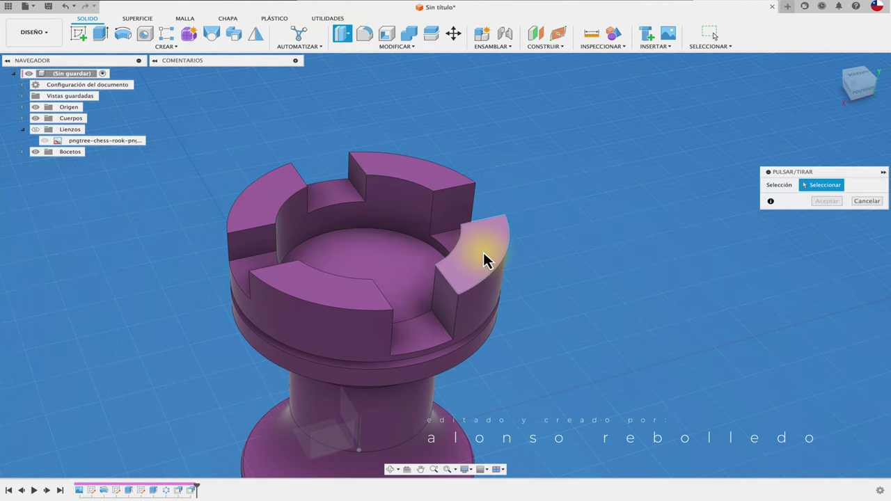
{"action": "left_click", "coordinate": [449, 250]}
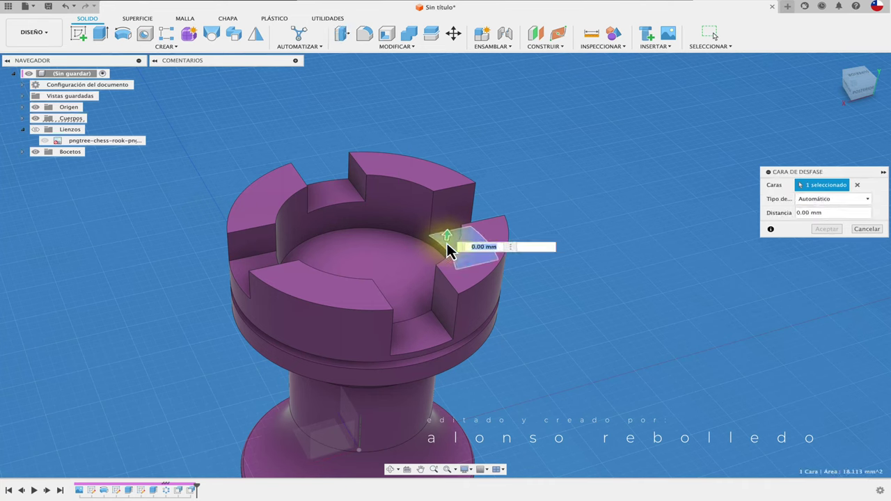
{"action": "key", "text": "Return"}
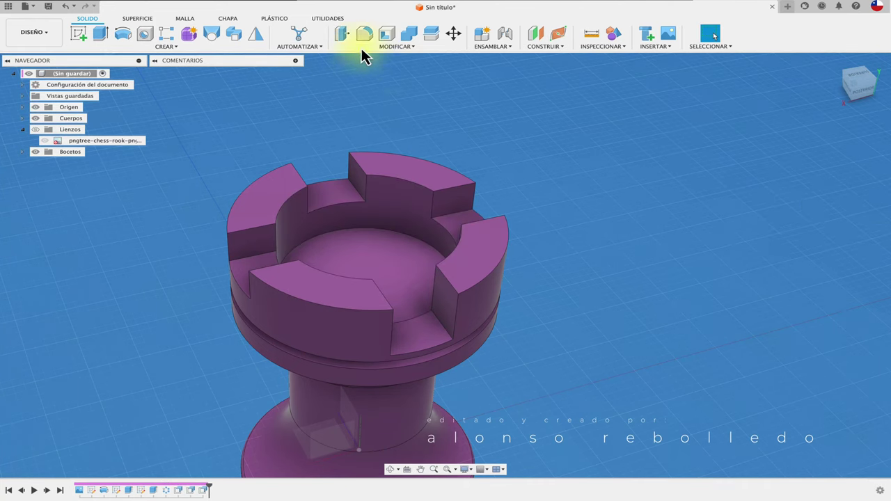
{"action": "left_click", "coordinate": [341, 35]}
{"action": "left_click", "coordinate": [419, 339]}
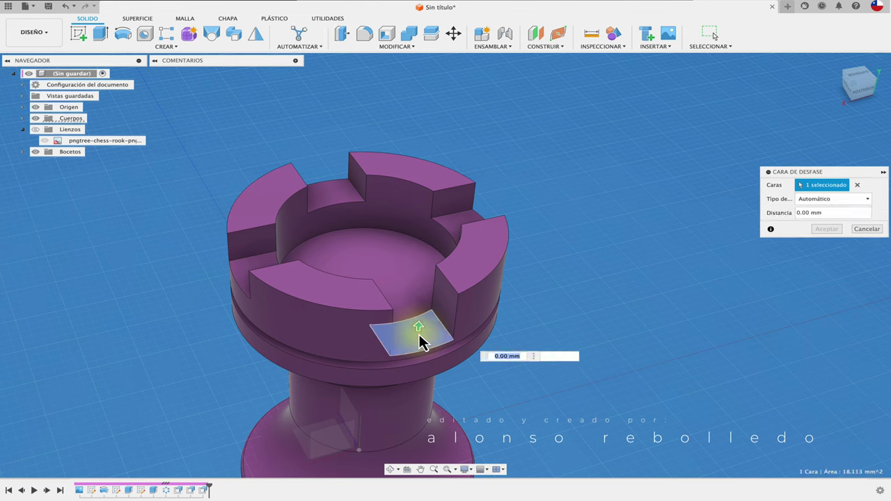
{"action": "type", "text": "2"}
{"action": "left_click", "coordinate": [826, 229]}
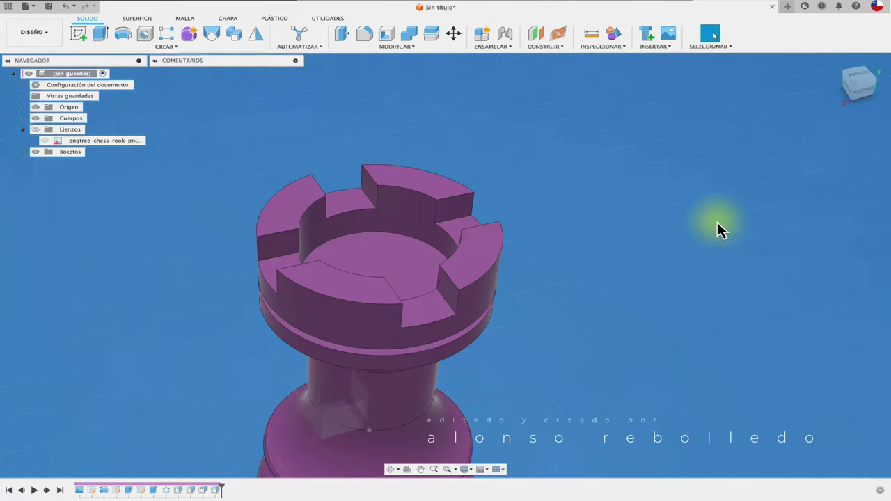
{"action": "scroll", "coordinate": [717, 222], "scroll_direction": "down", "scroll_amount": 3}
{"action": "middle_click_drag", "start_coordinate": [717, 222], "coordinate": [717, 222], "text": "shift"}
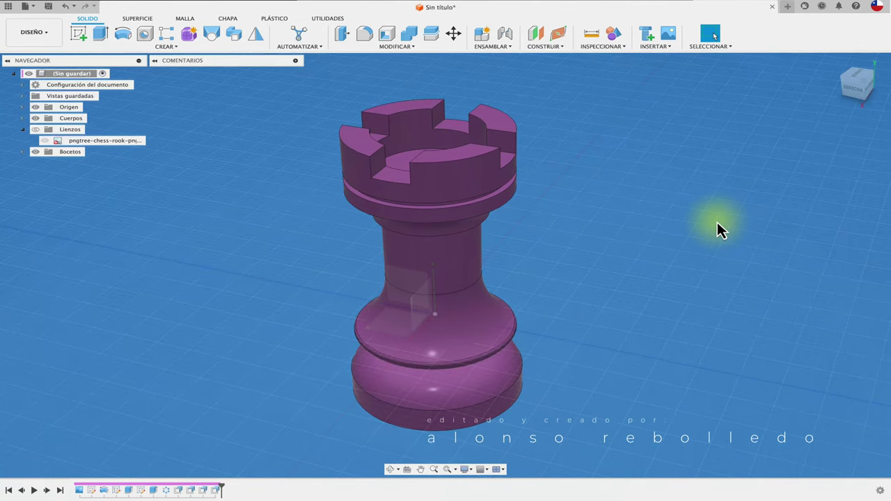
{"action": "middle_click_drag", "start_coordinate": [717, 224], "coordinate": [692, 147], "text": "shift"}
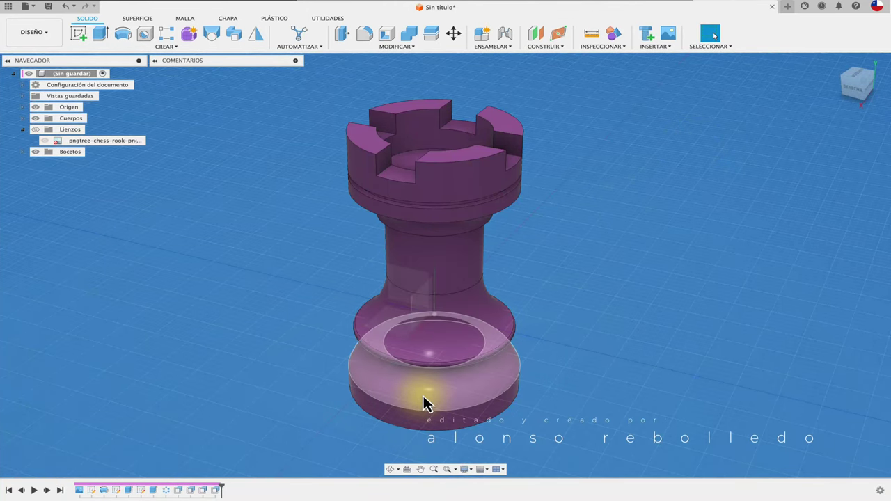
{"action": "mouse_move", "coordinate": [531, 345]}
{"action": "middle_mouse_down", "text": "shift"}
{"action": "mouse_move", "coordinate": [617, 310]}
{"action": "mouse_move", "coordinate": [556, 324]}
{"action": "mouse_move", "coordinate": [477, 291]}
{"action": "mouse_move", "coordinate": [328, 334]}
{"action": "mouse_move", "coordinate": [248, 288]}
{"action": "mouse_move", "coordinate": [374, 352]}
{"action": "middle_mouse_up", "text": "shift"}
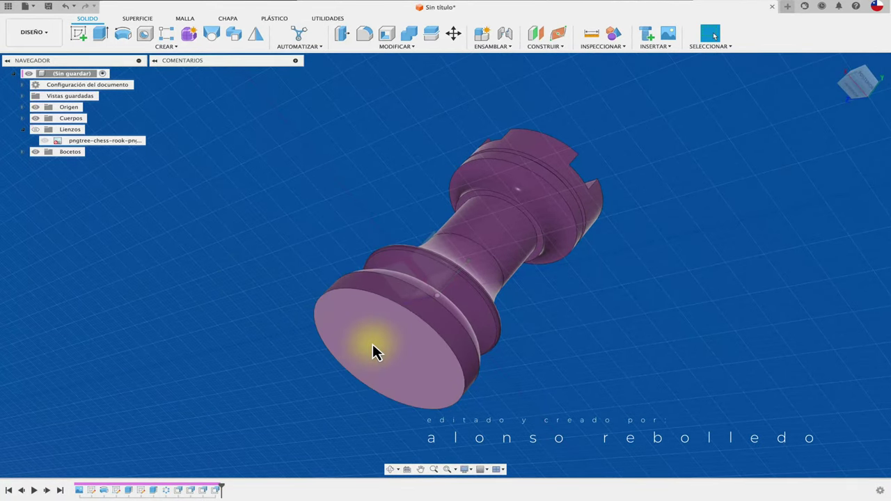
Align the rook's flat base face onto the XZ ground plane
{"action": "left_click", "coordinate": [388, 49]}
{"action": "left_click", "coordinate": [369, 180]}
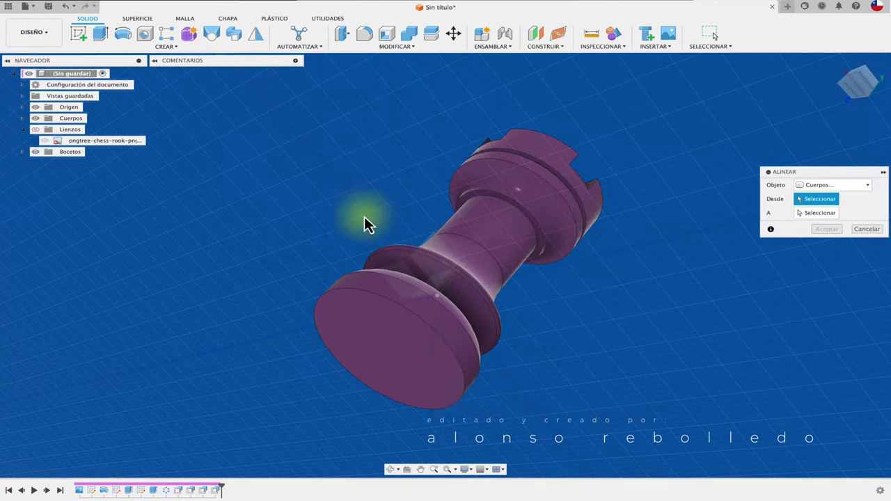
{"action": "left_click", "coordinate": [390, 359]}
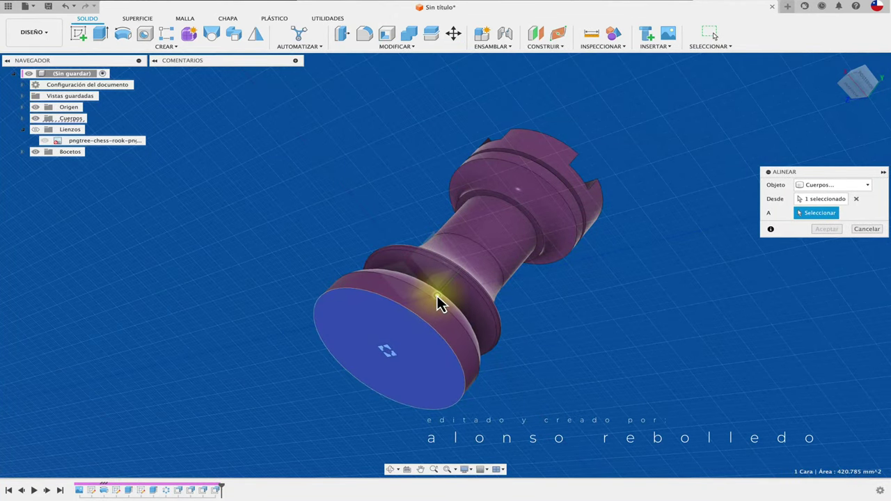
{"action": "scroll", "coordinate": [437, 305], "scroll_direction": "up", "scroll_amount": 5}
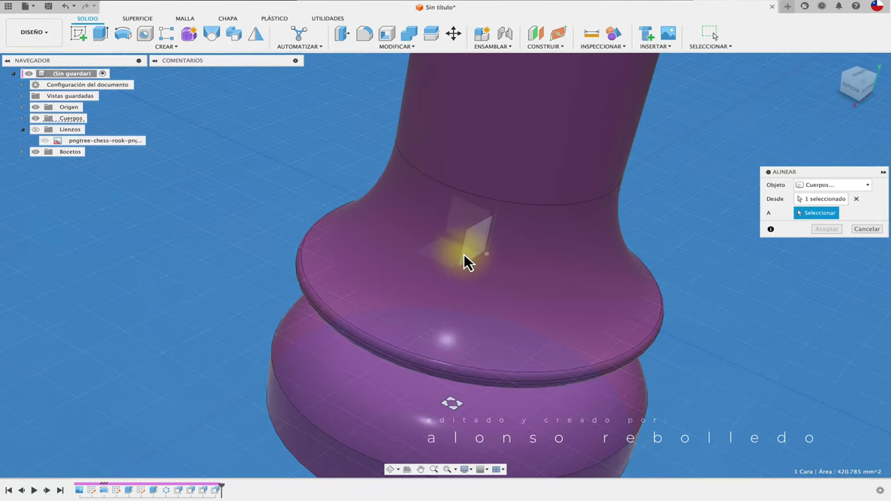
{"action": "left_click", "coordinate": [458, 258]}
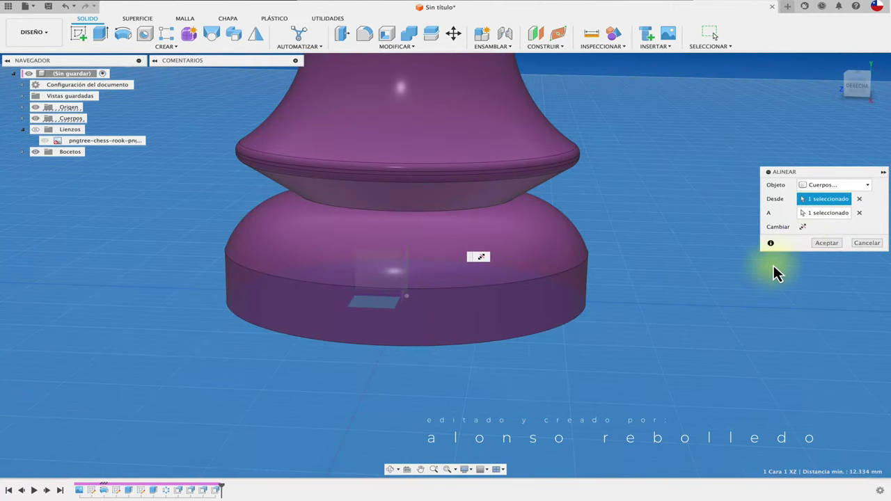
{"action": "left_click", "coordinate": [826, 243]}
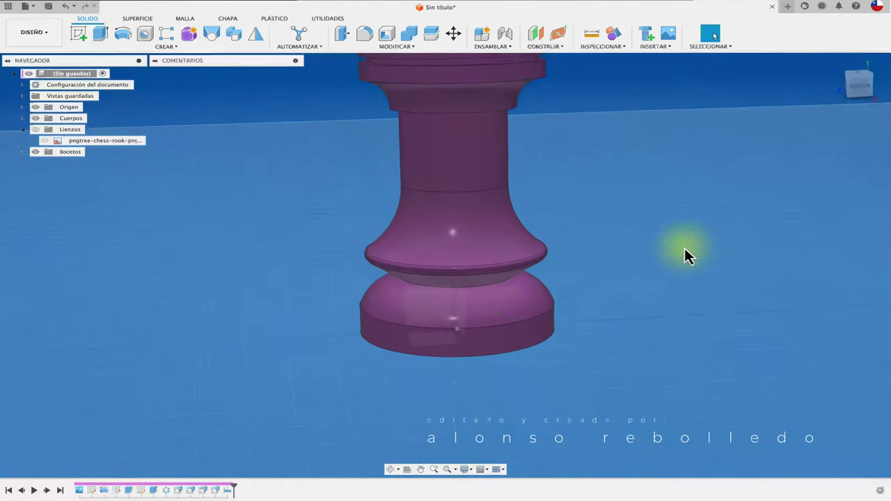